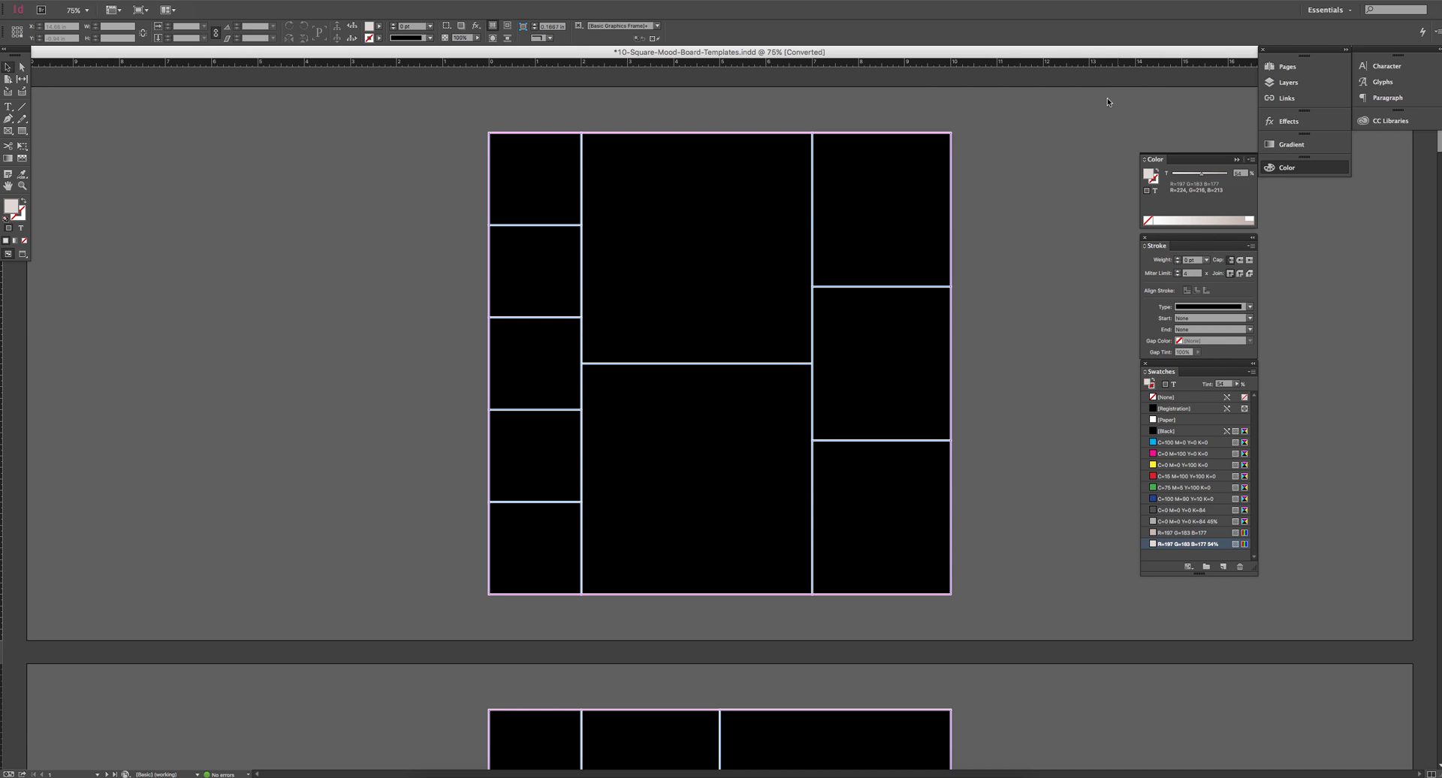
Step: Navigate to the mood board page and zoom out to see the whole grid
left_click(1287, 70)
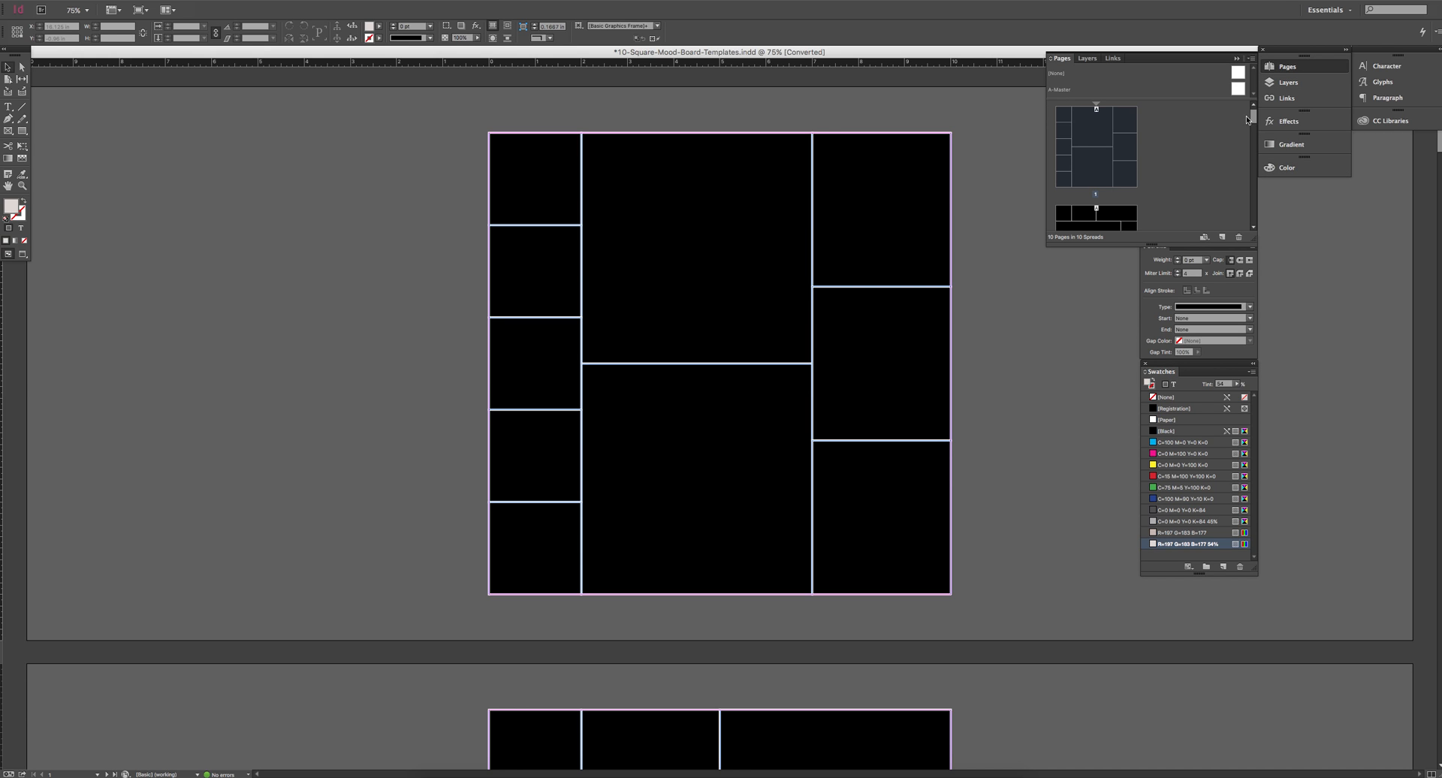
left_click_drag(1250, 108, 1240, 174)
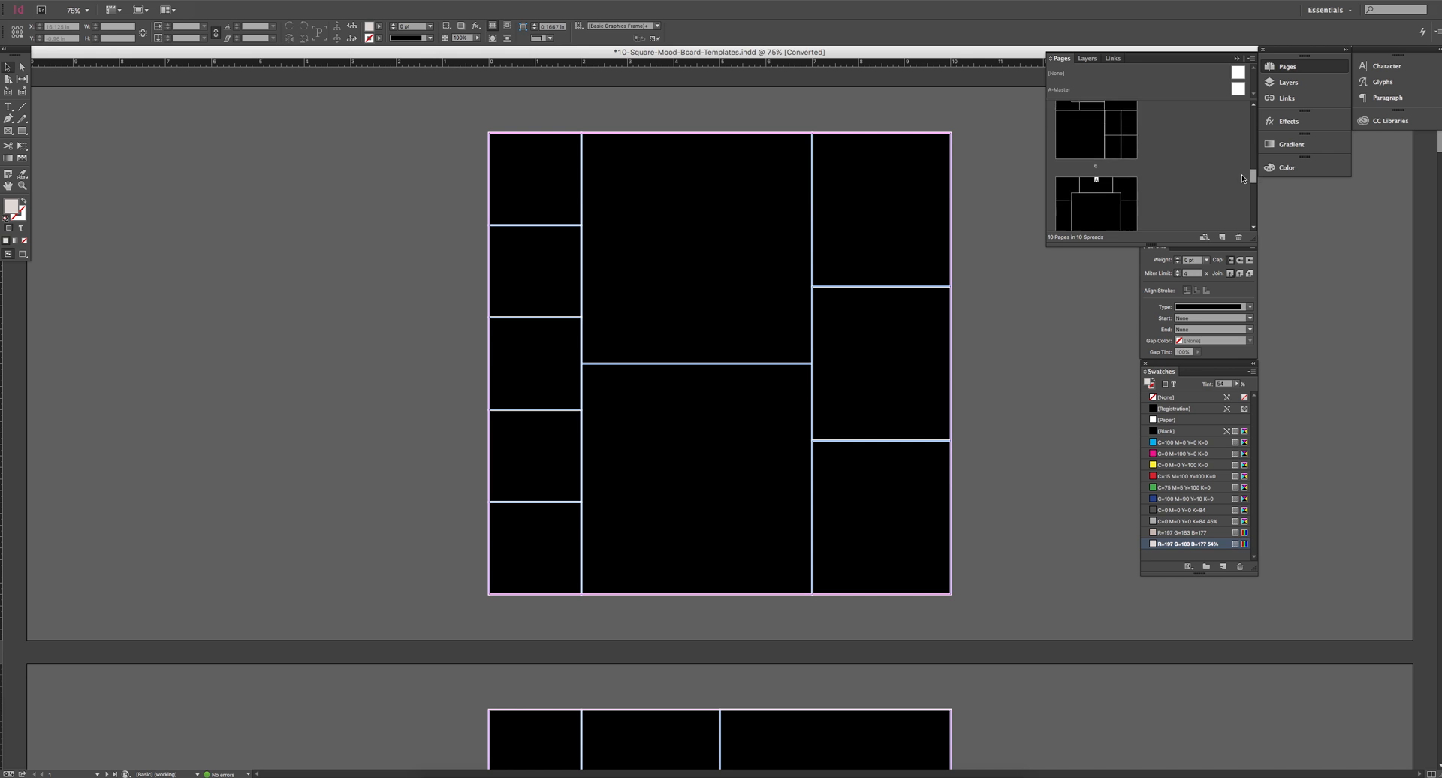
scroll(1240, 173, "up", 3)
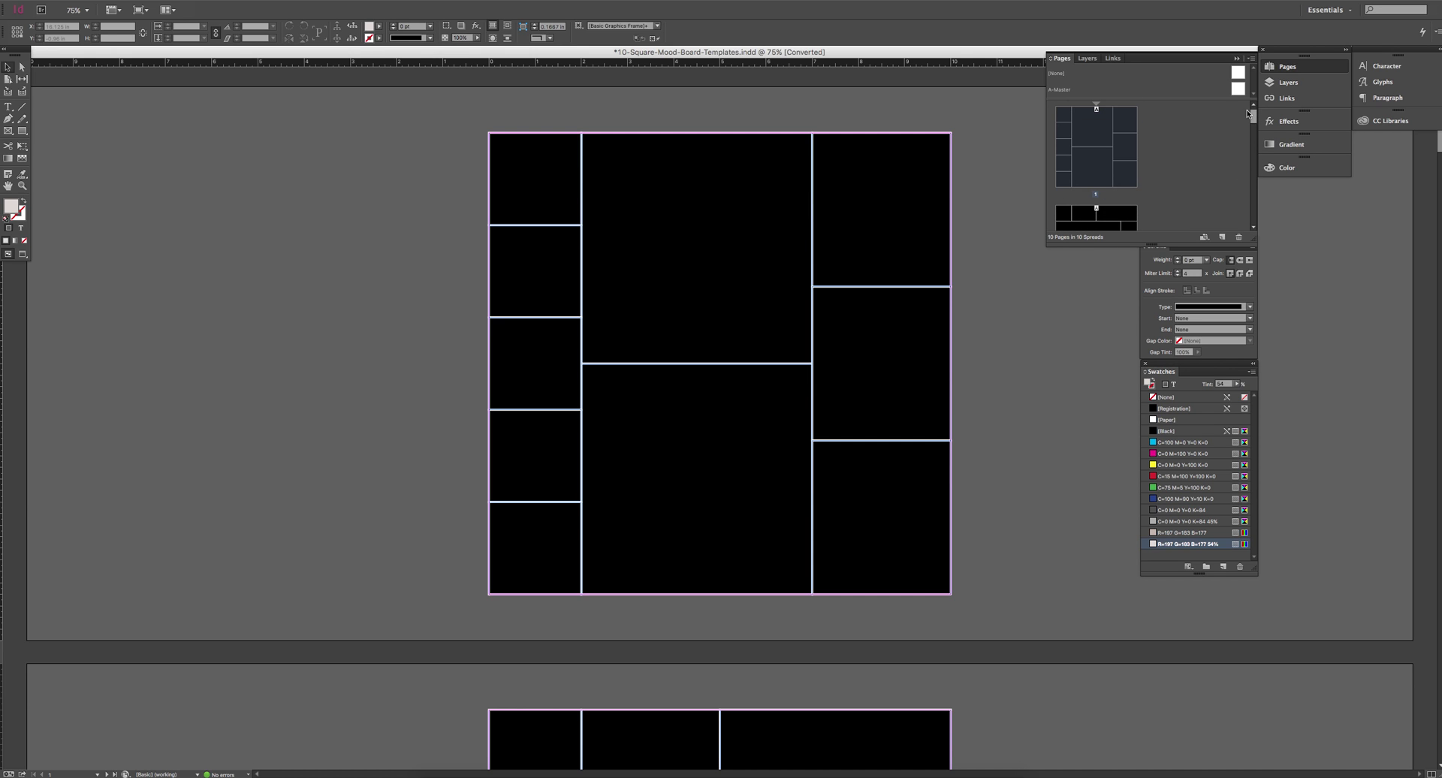
double_click(1069, 131)
left_click(1236, 59)
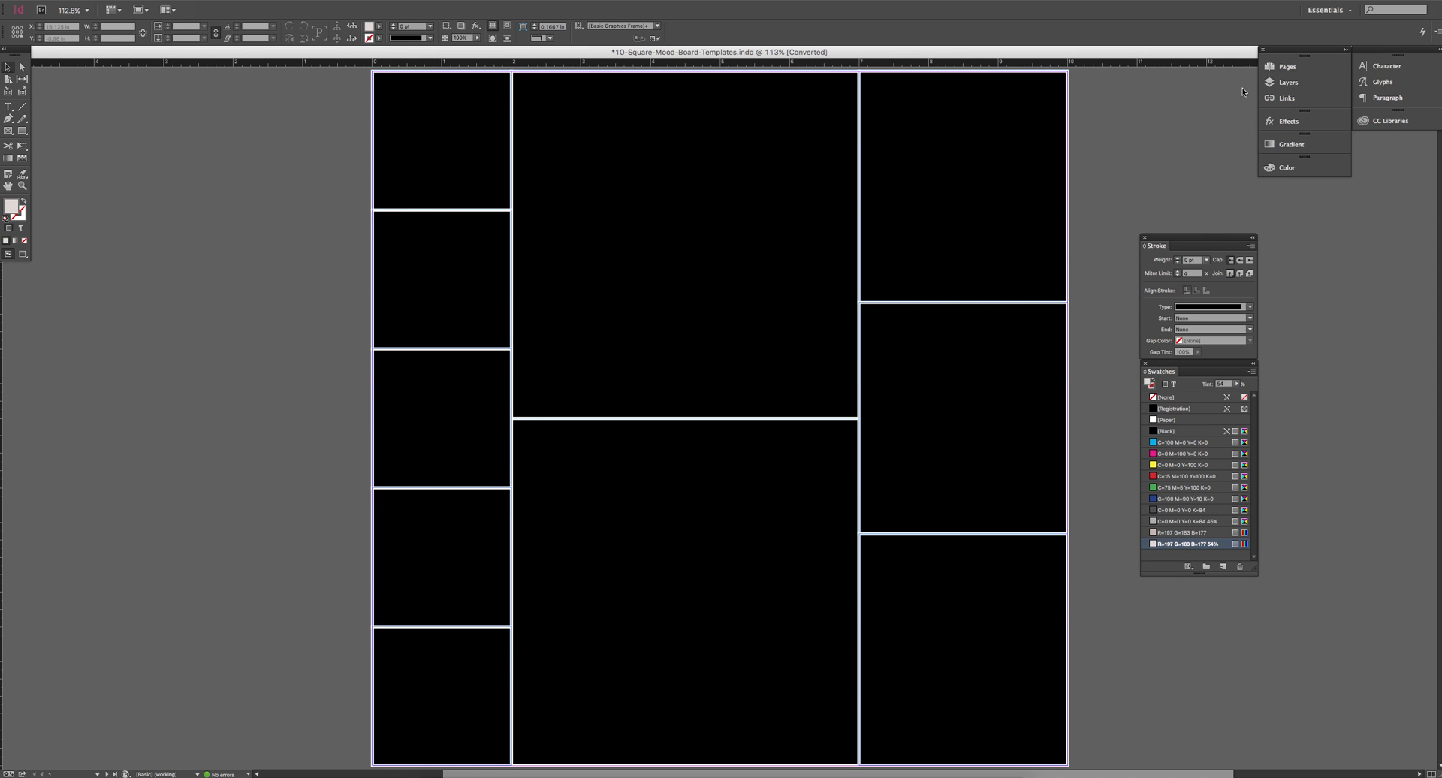
key("ctrl+minus")
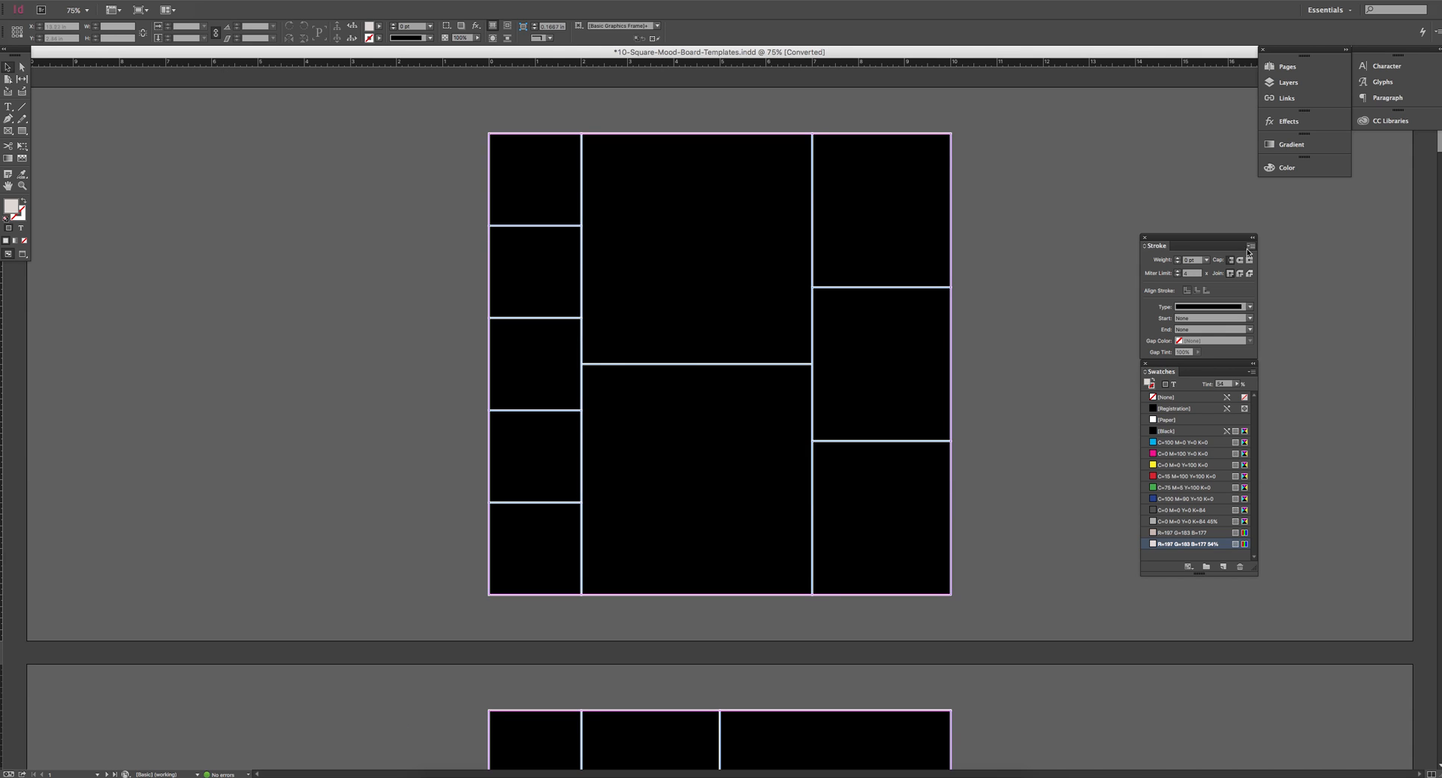
left_click(1287, 168)
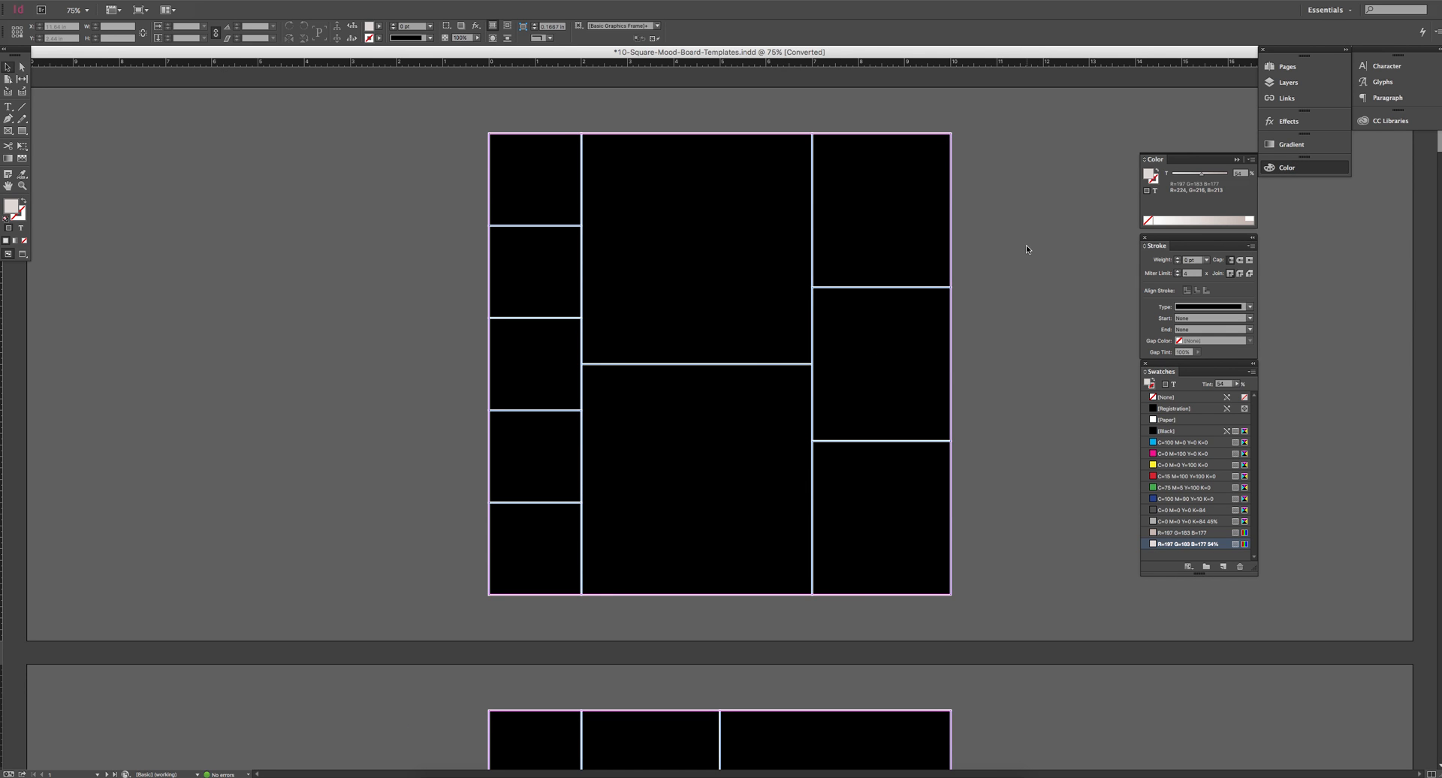
Step: Place IMG_1910.JPG from the Desktop folder into the large top-middle frame
left_click(725, 189)
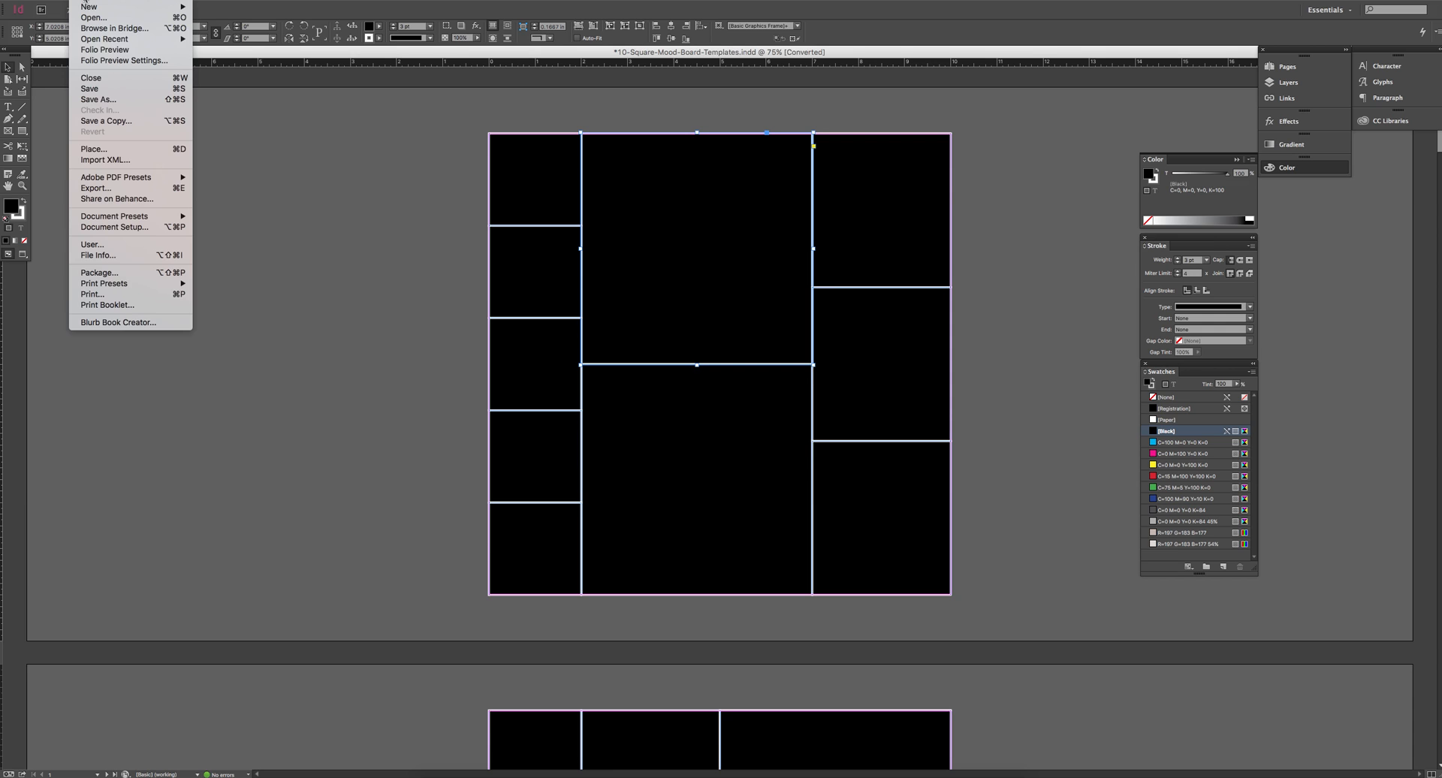
left_click(128, 154)
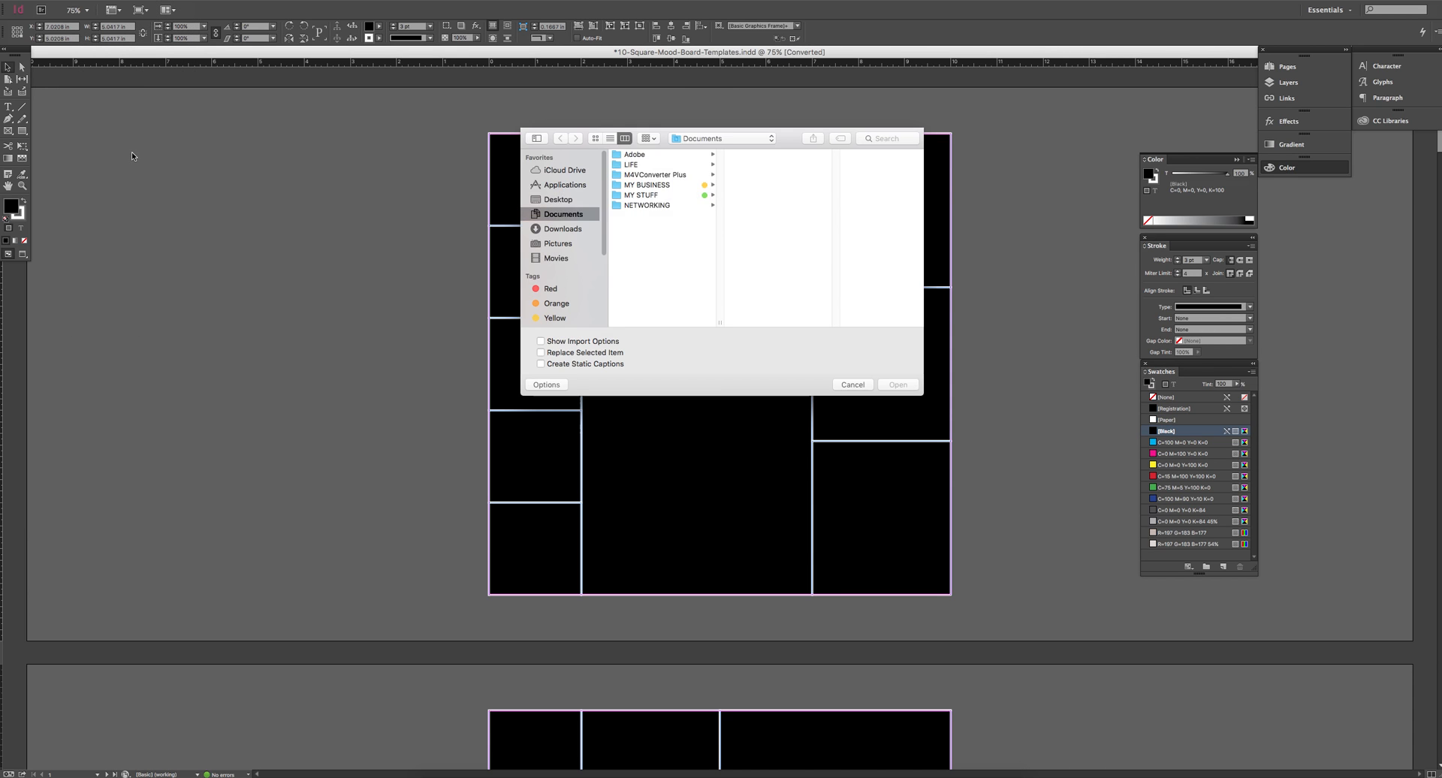
left_click(558, 198)
left_click(726, 153)
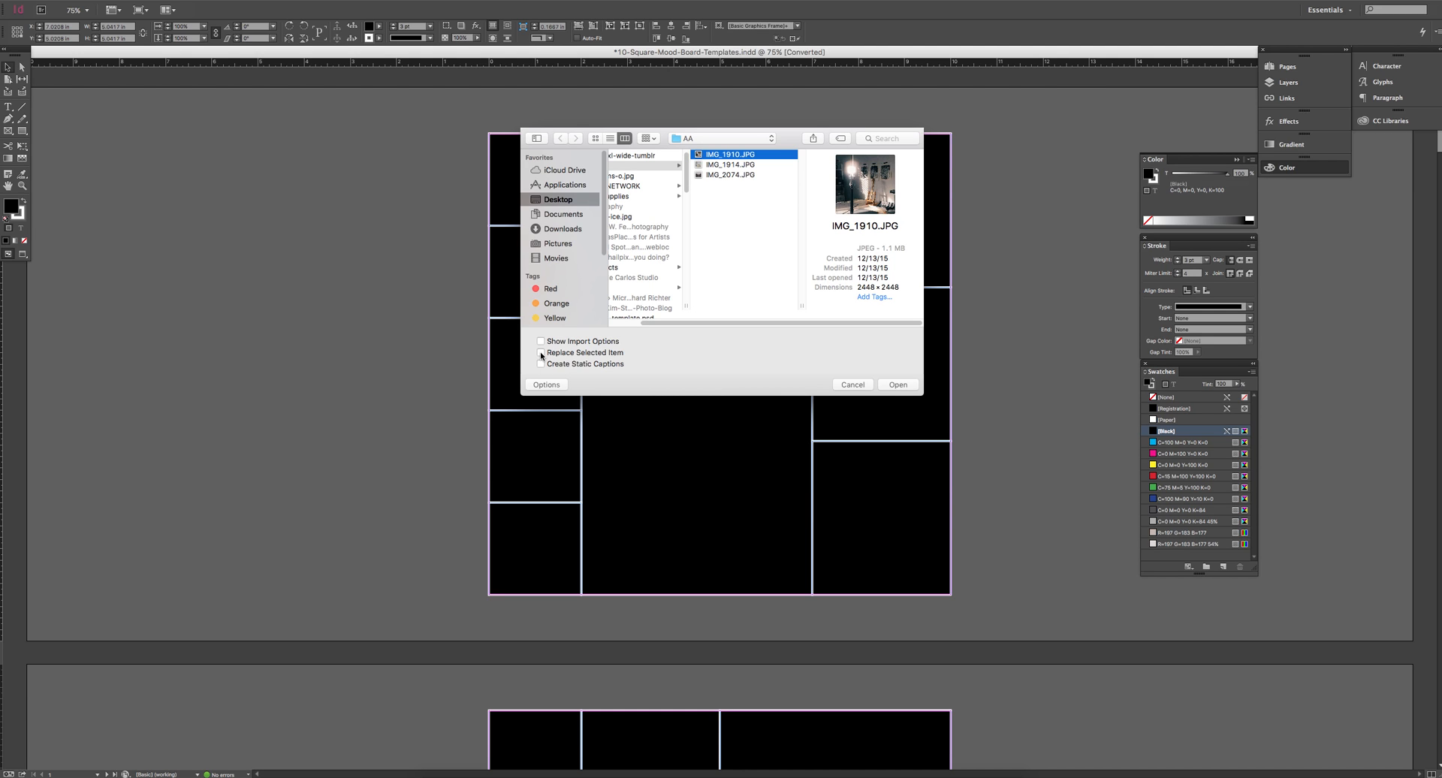
left_click(898, 384)
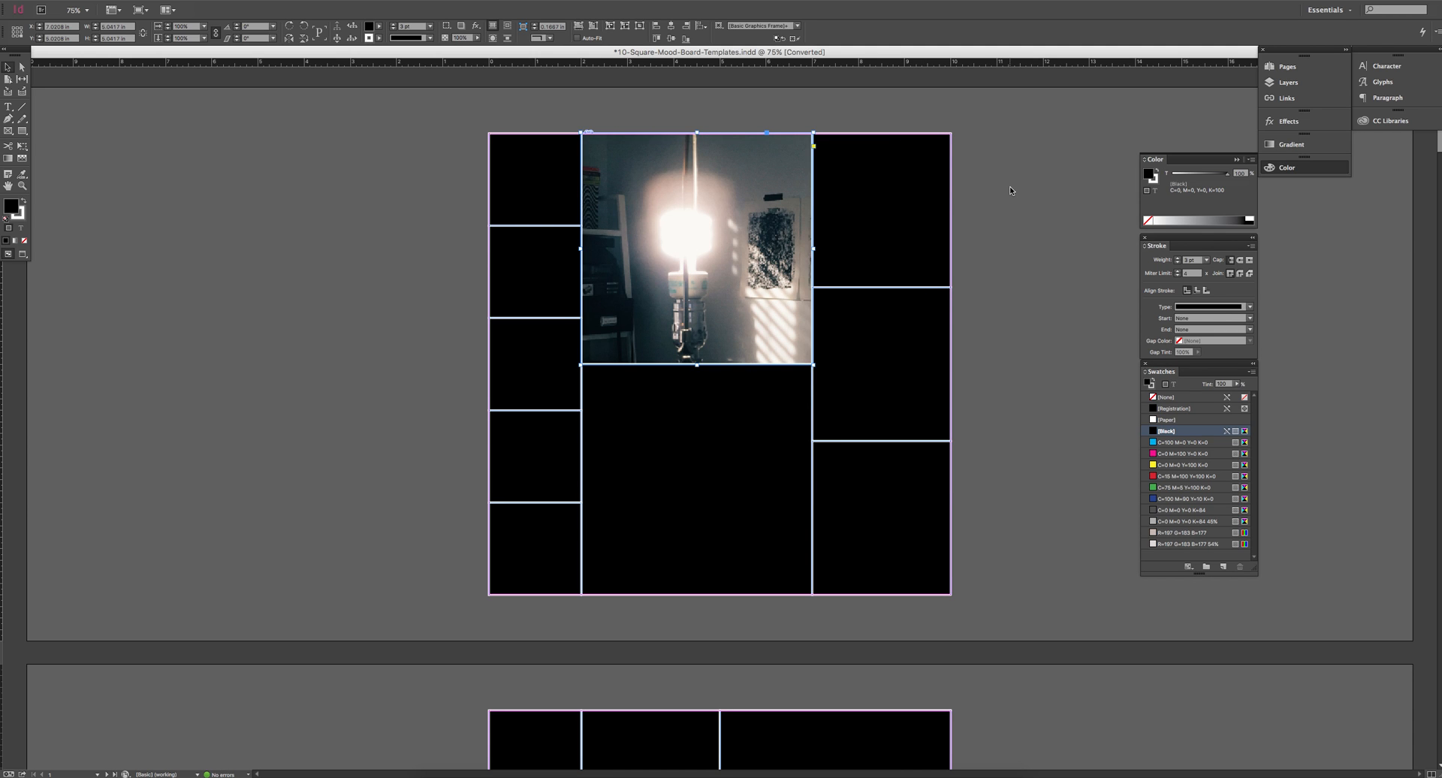
Step: Shrink the lamp photo inside its frame with the Direct Selection tool
left_click(1011, 189)
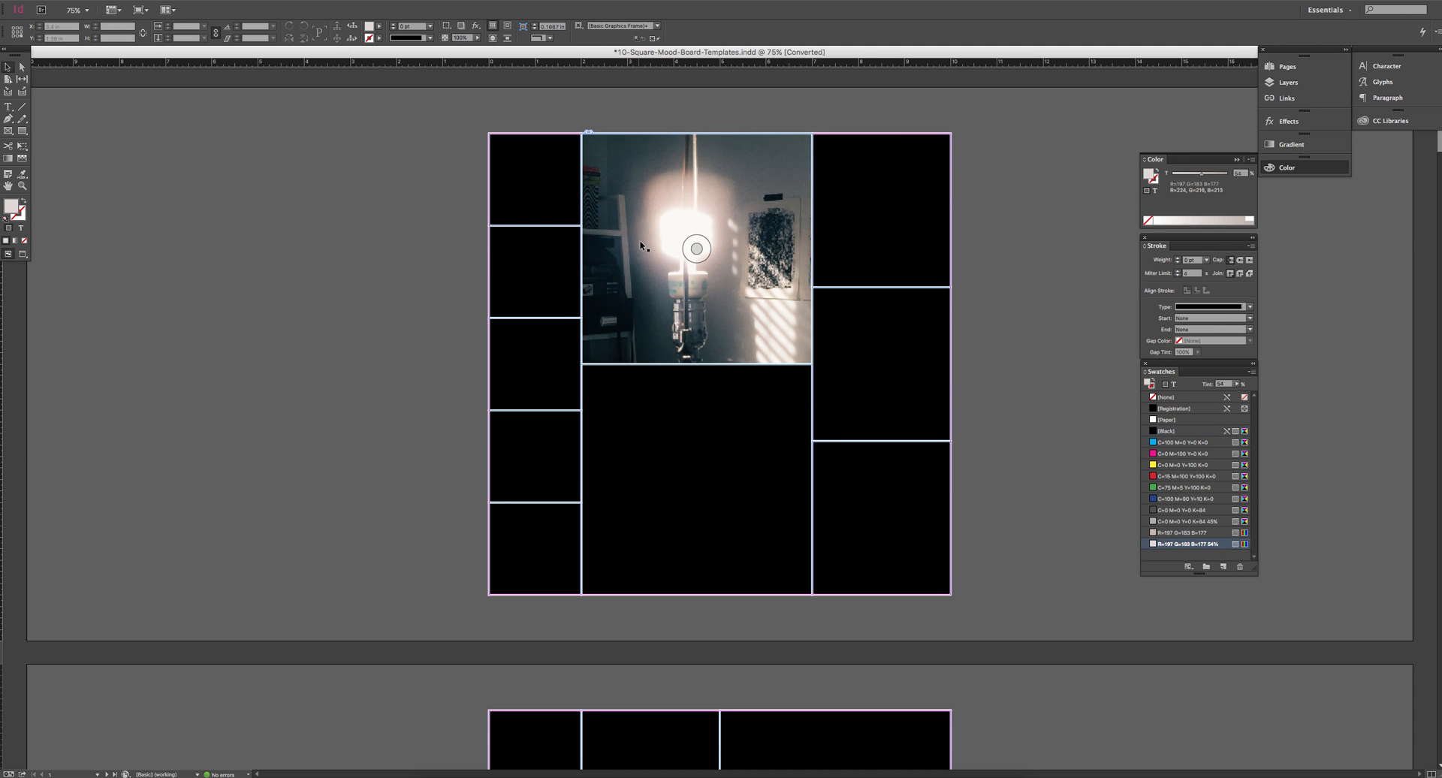
left_click(21, 69)
left_click(678, 223)
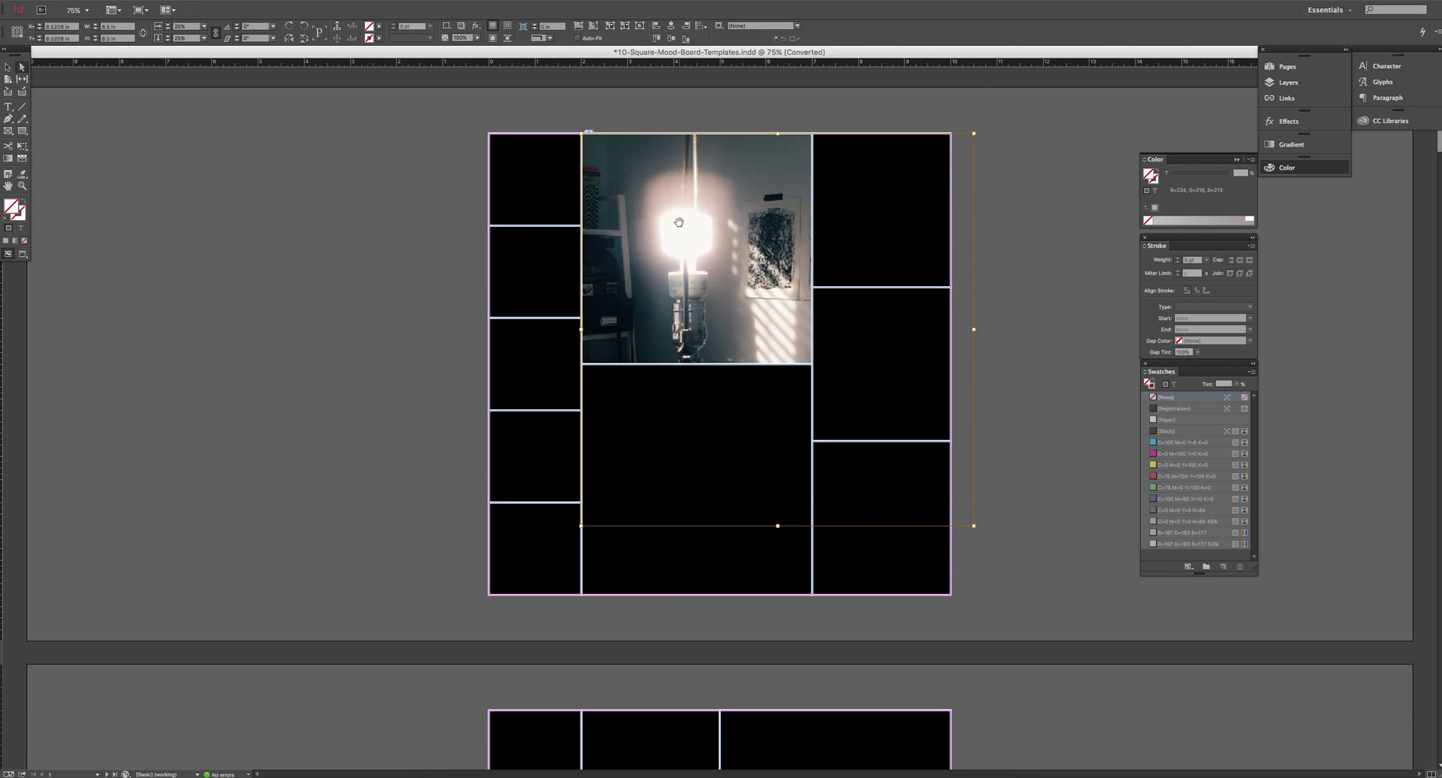
left_click_drag(974, 526, 807, 369)
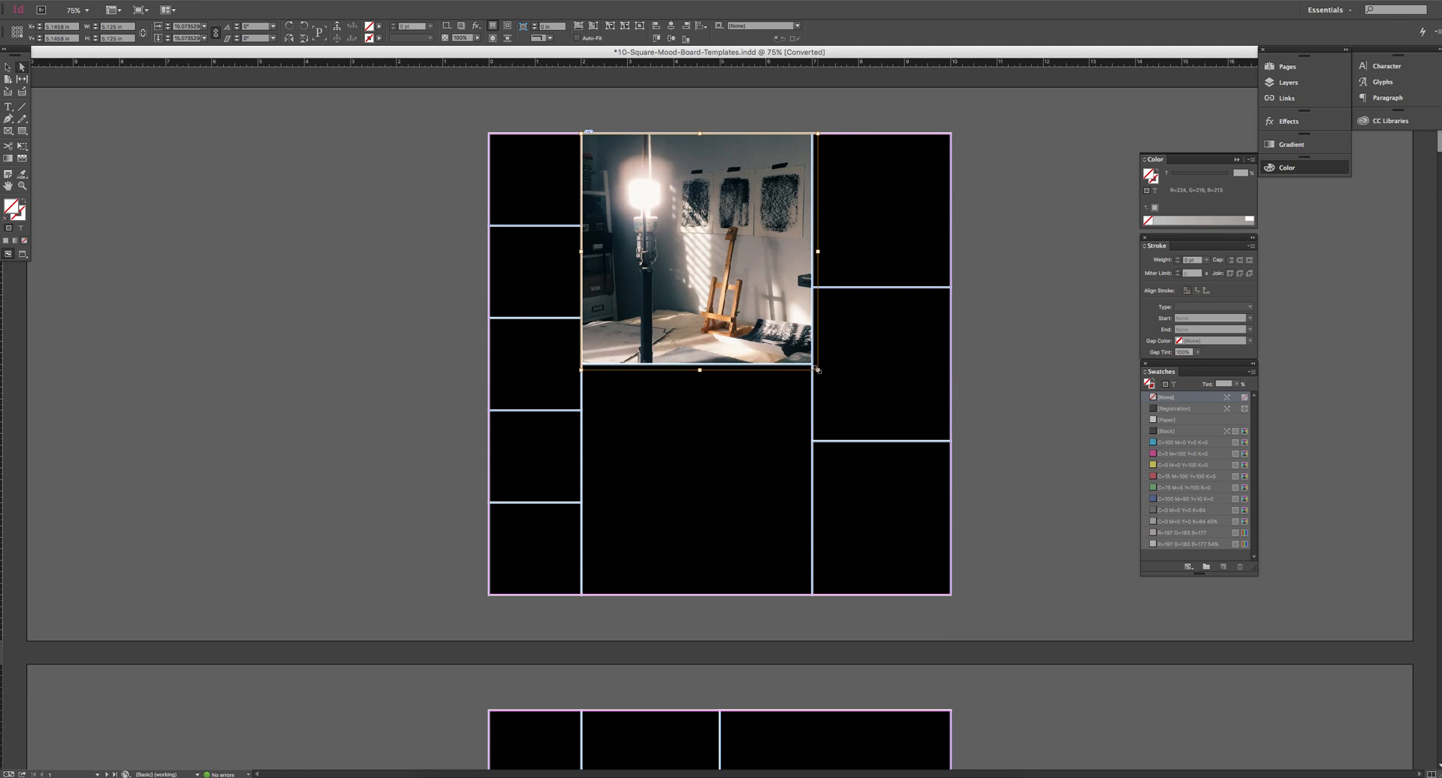
left_click_drag(815, 370, 999, 551)
left_click(1030, 301)
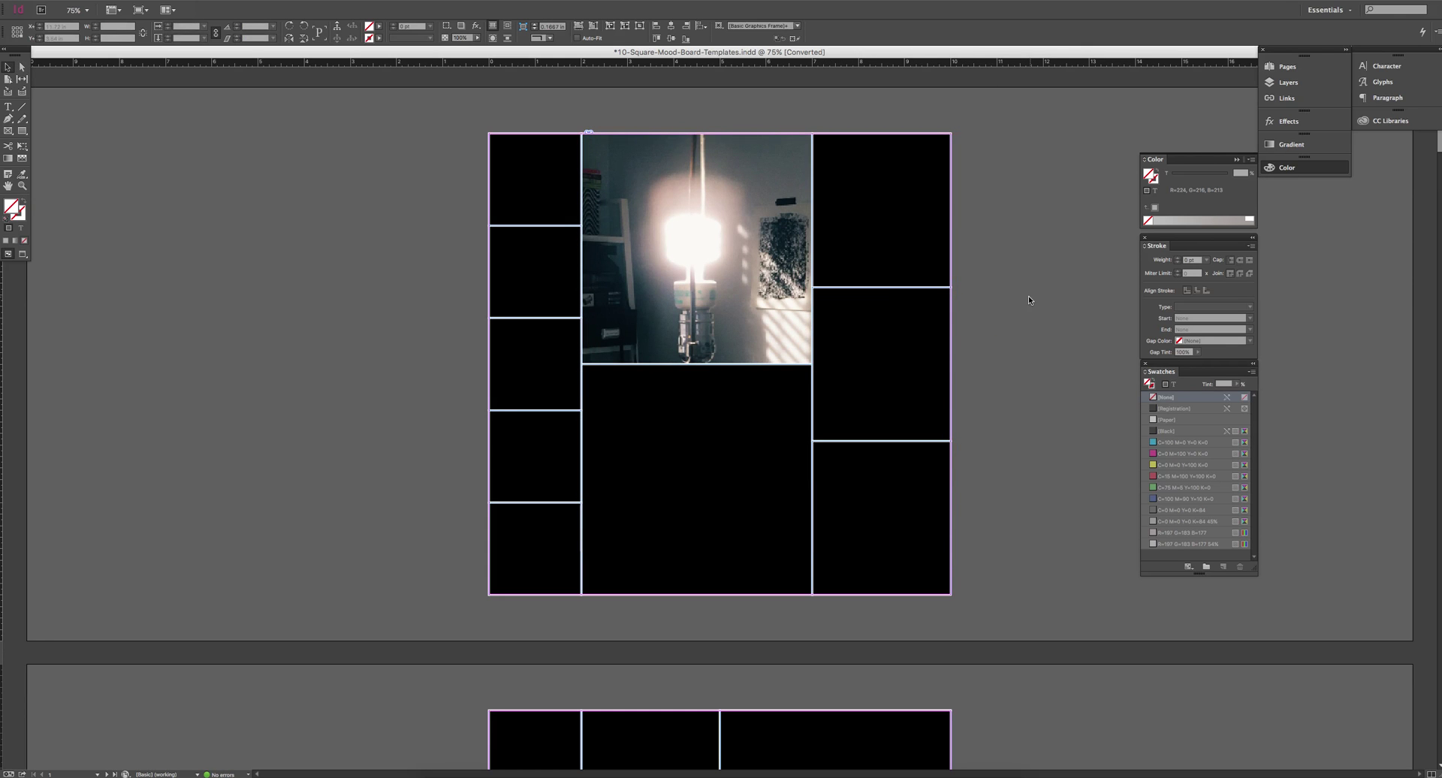
Step: Reposition and rescale the photo so the lamp, easel and hanging prints show
left_click(718, 279)
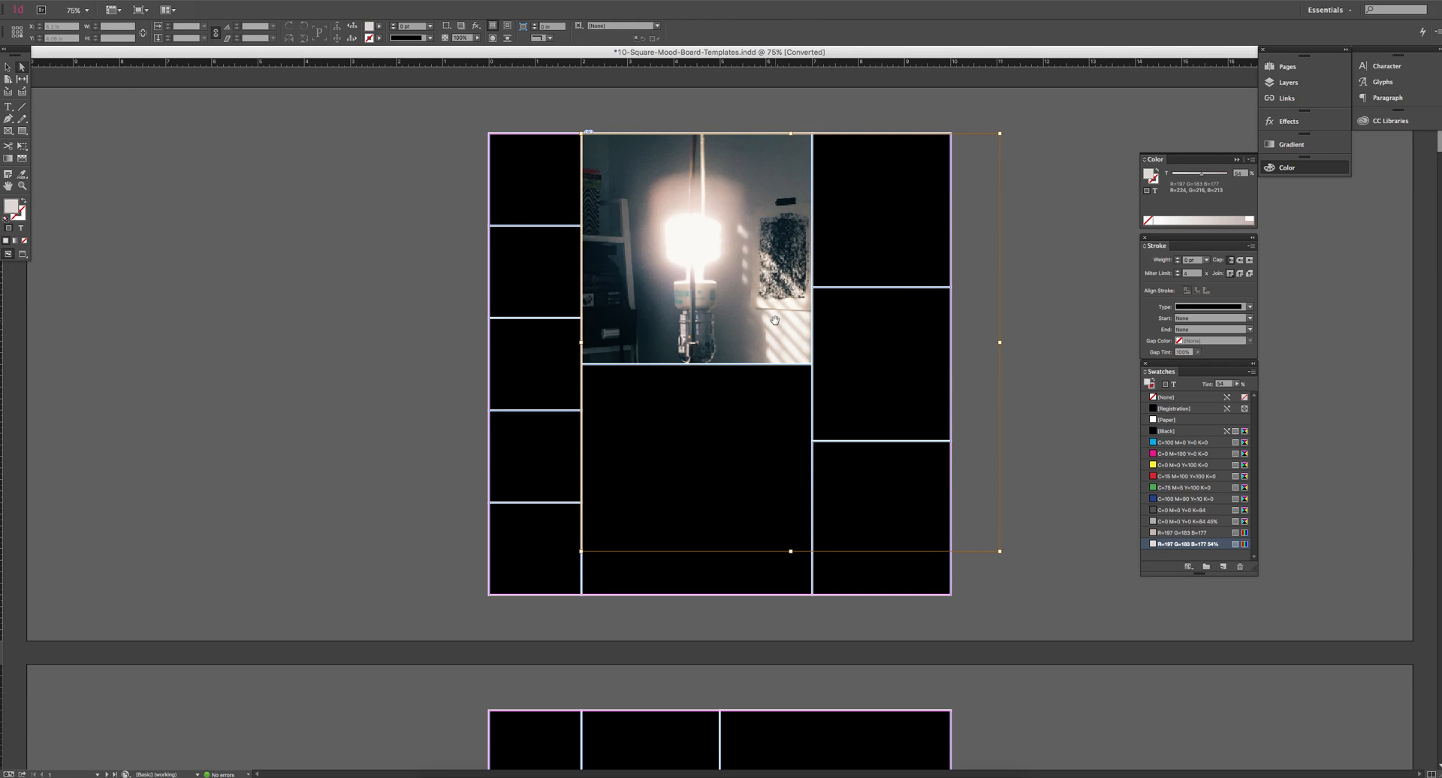
mouse_move(775, 320)
left_mouse_down()
mouse_move(712, 304)
mouse_move(709, 232)
left_mouse_up()
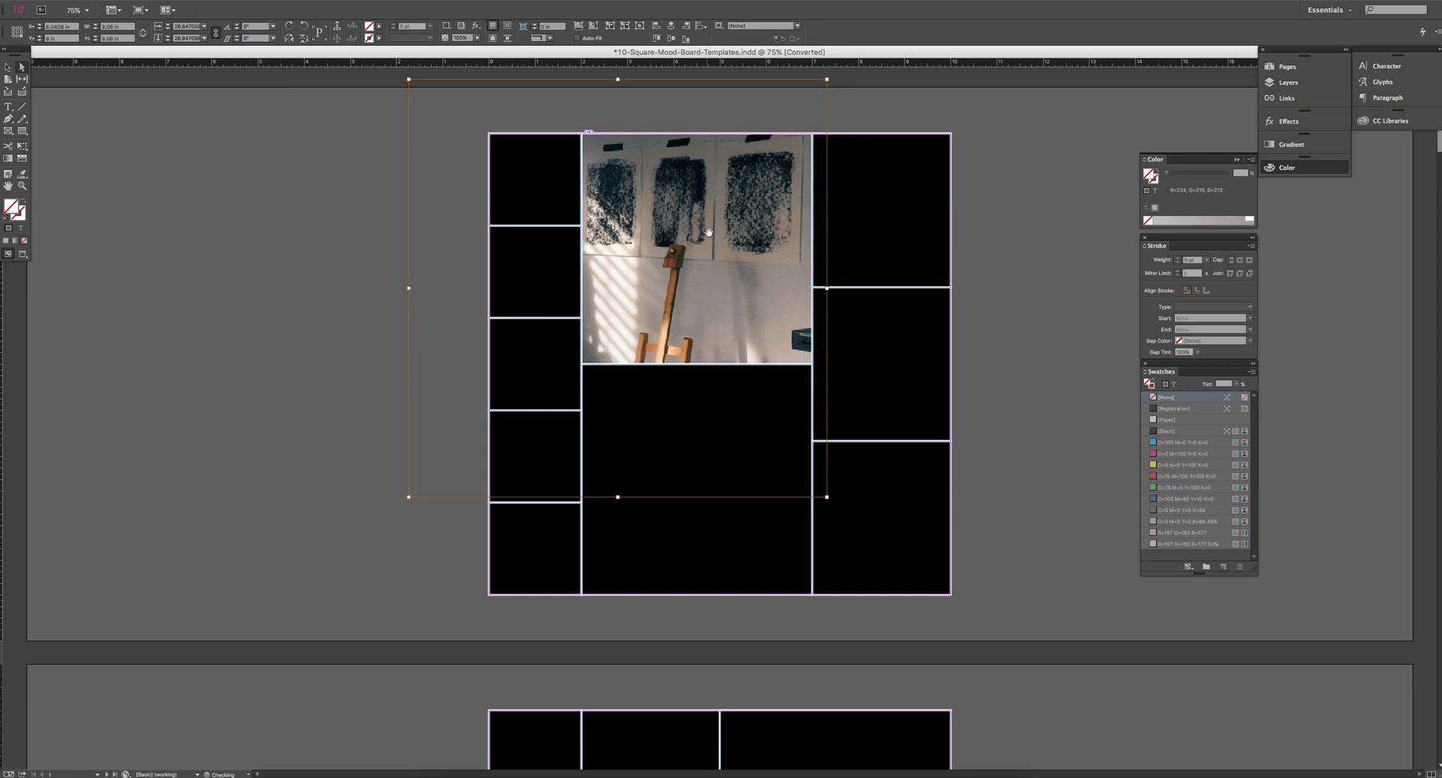
mouse_move(709, 232)
left_mouse_down()
mouse_move(694, 234)
mouse_move(997, 474)
left_mouse_up()
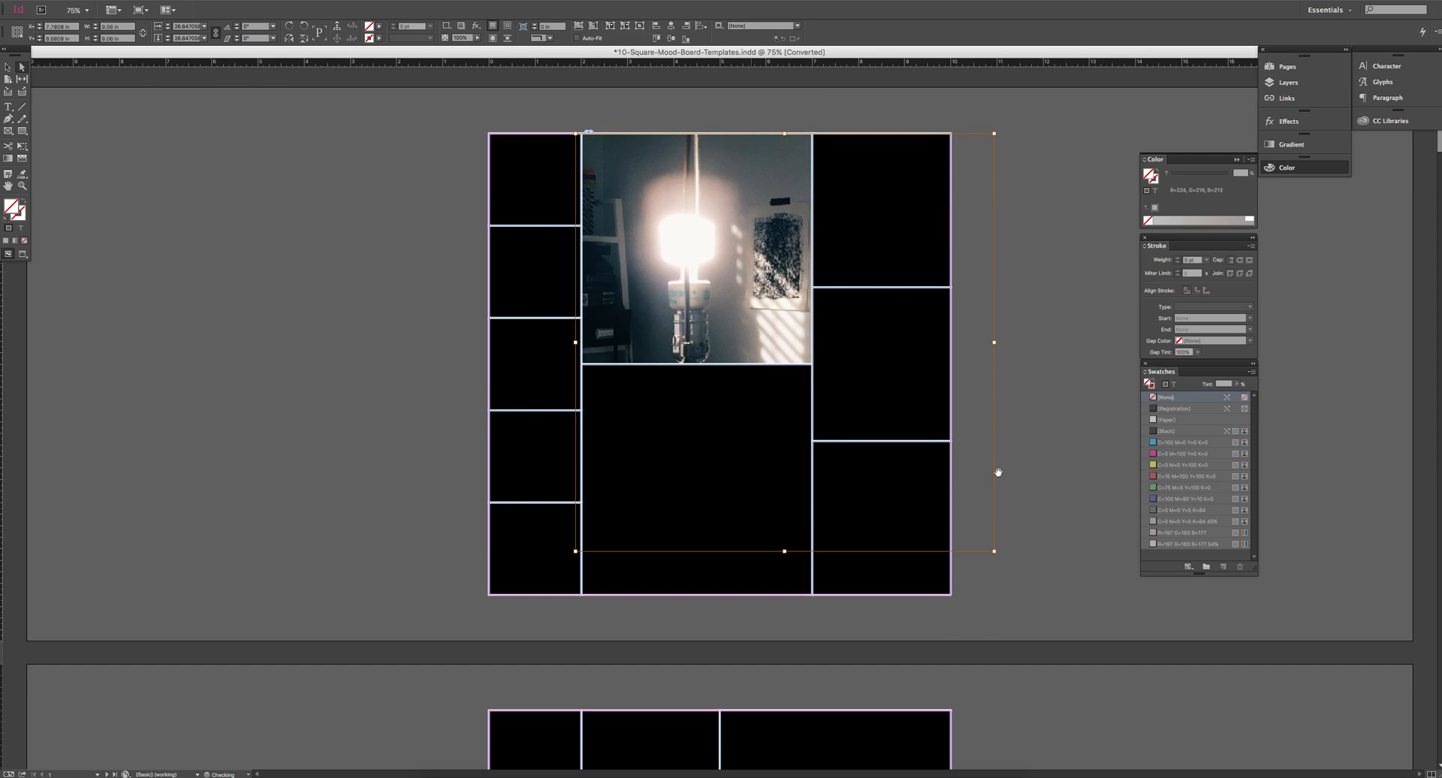
left_click_drag(994, 551, 813, 369)
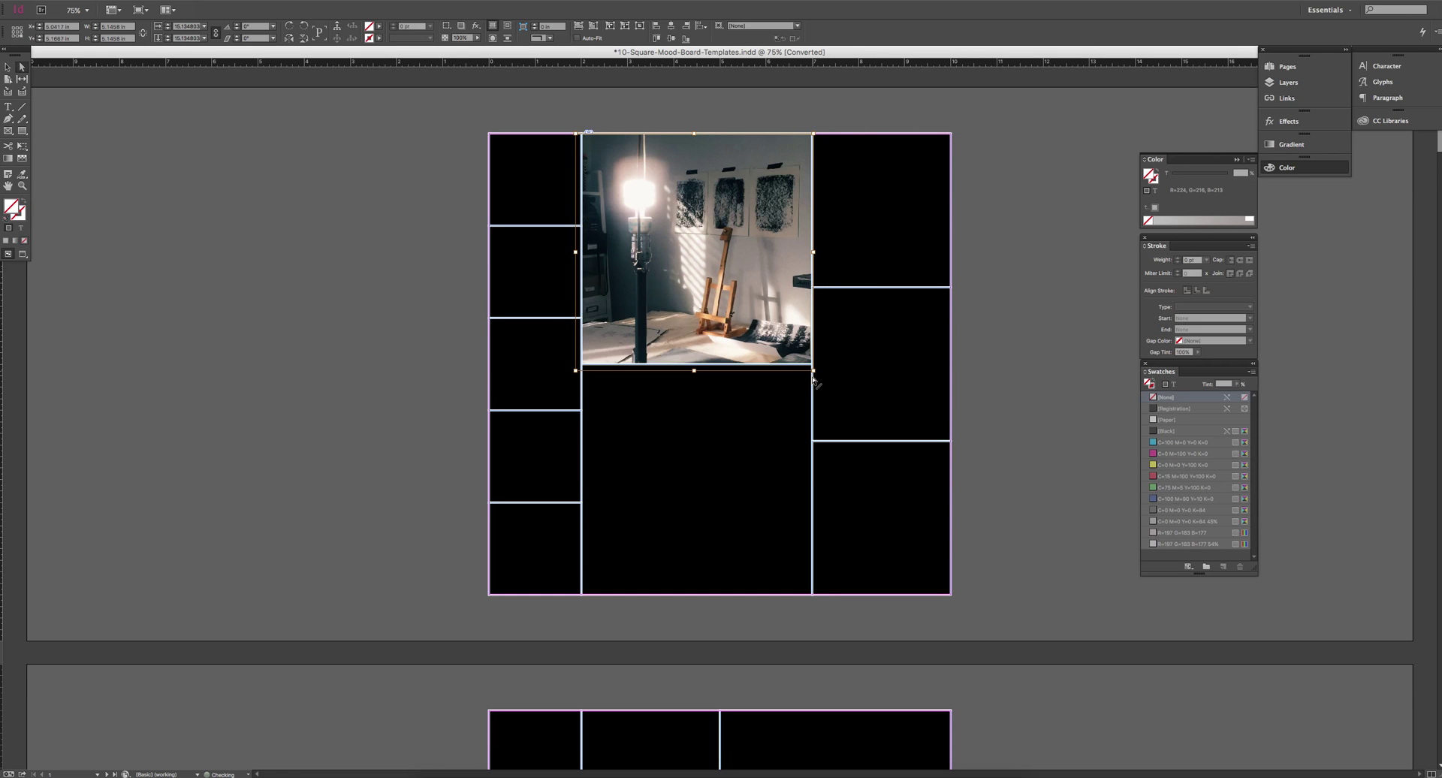
left_click(714, 406)
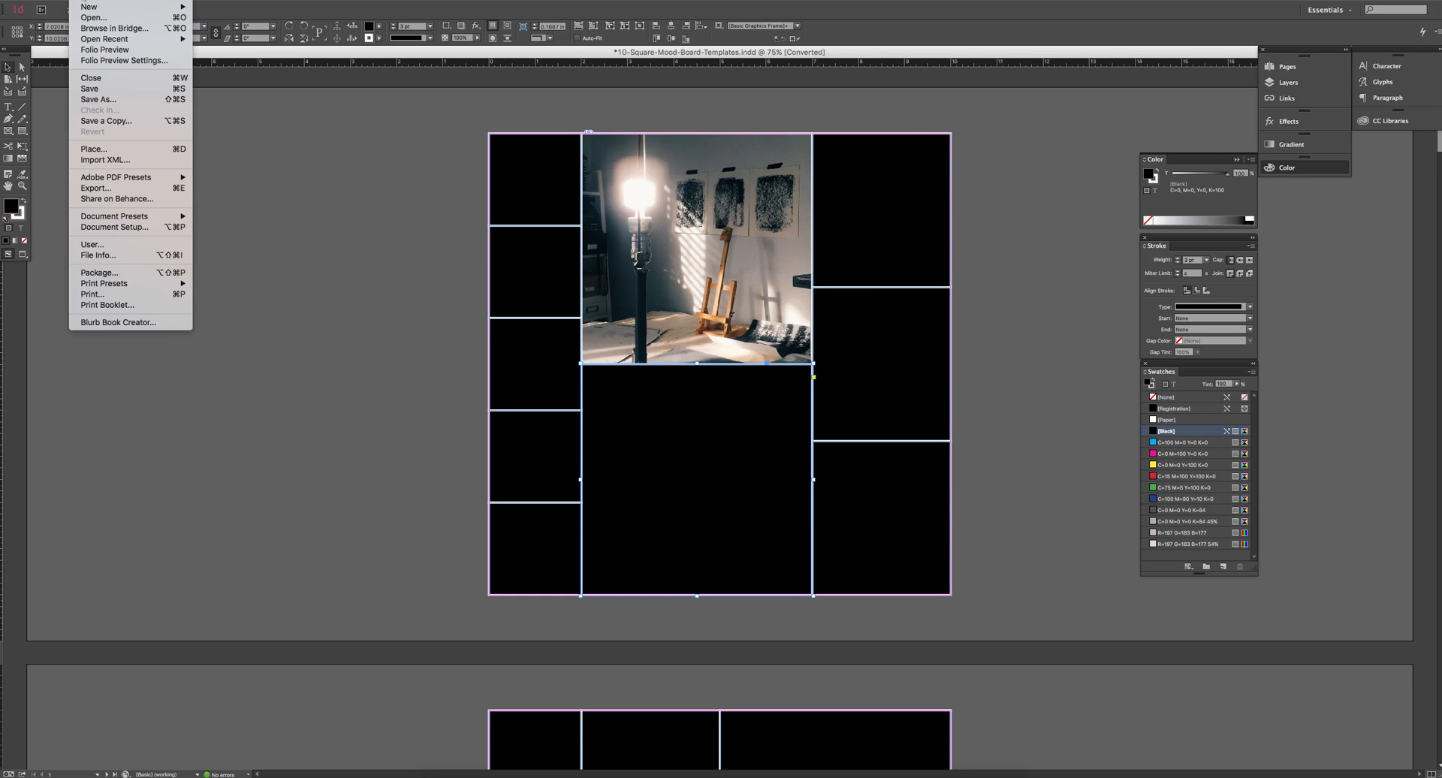
Step: Place the rainy road photo IMG_2074.JPG onto the page
left_click(131, 150)
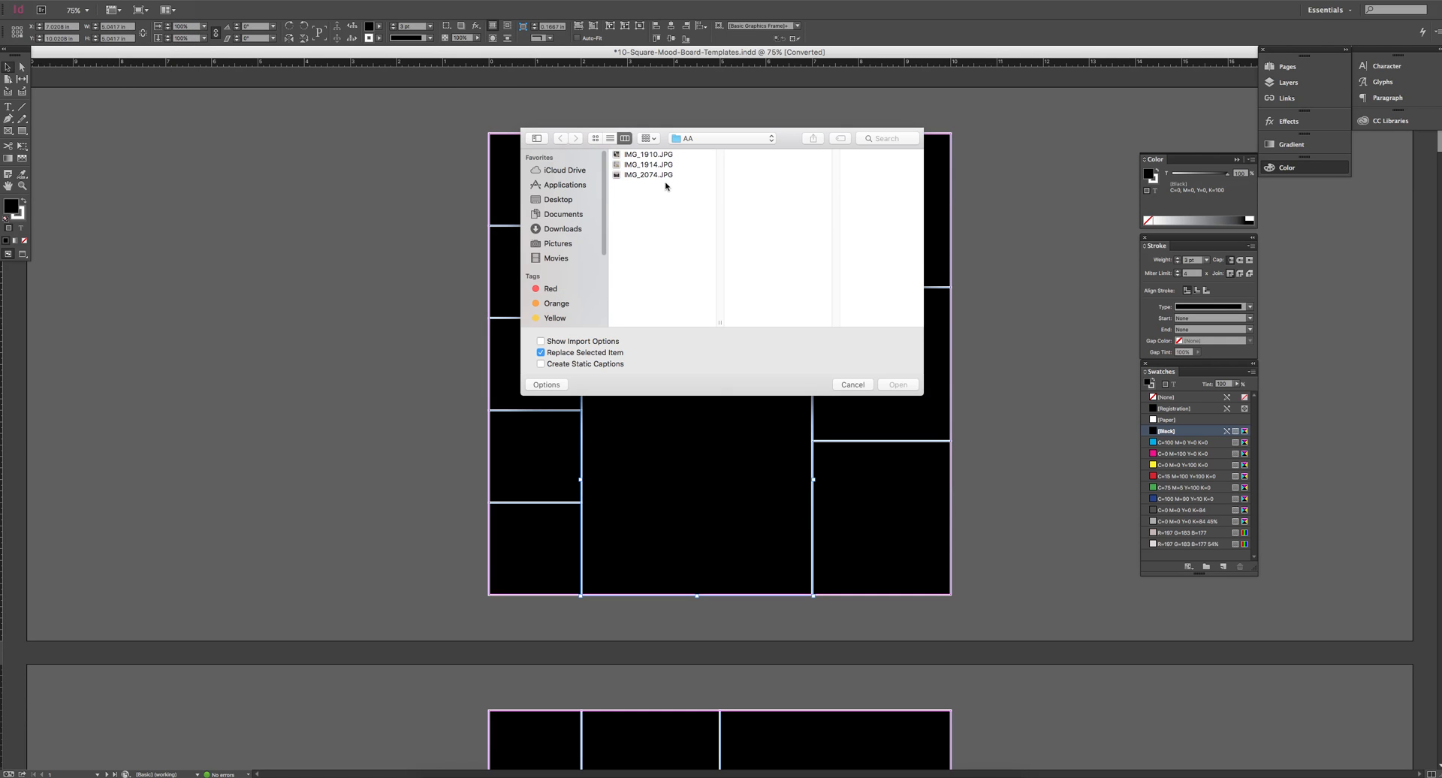
left_click(647, 175)
left_click(896, 384)
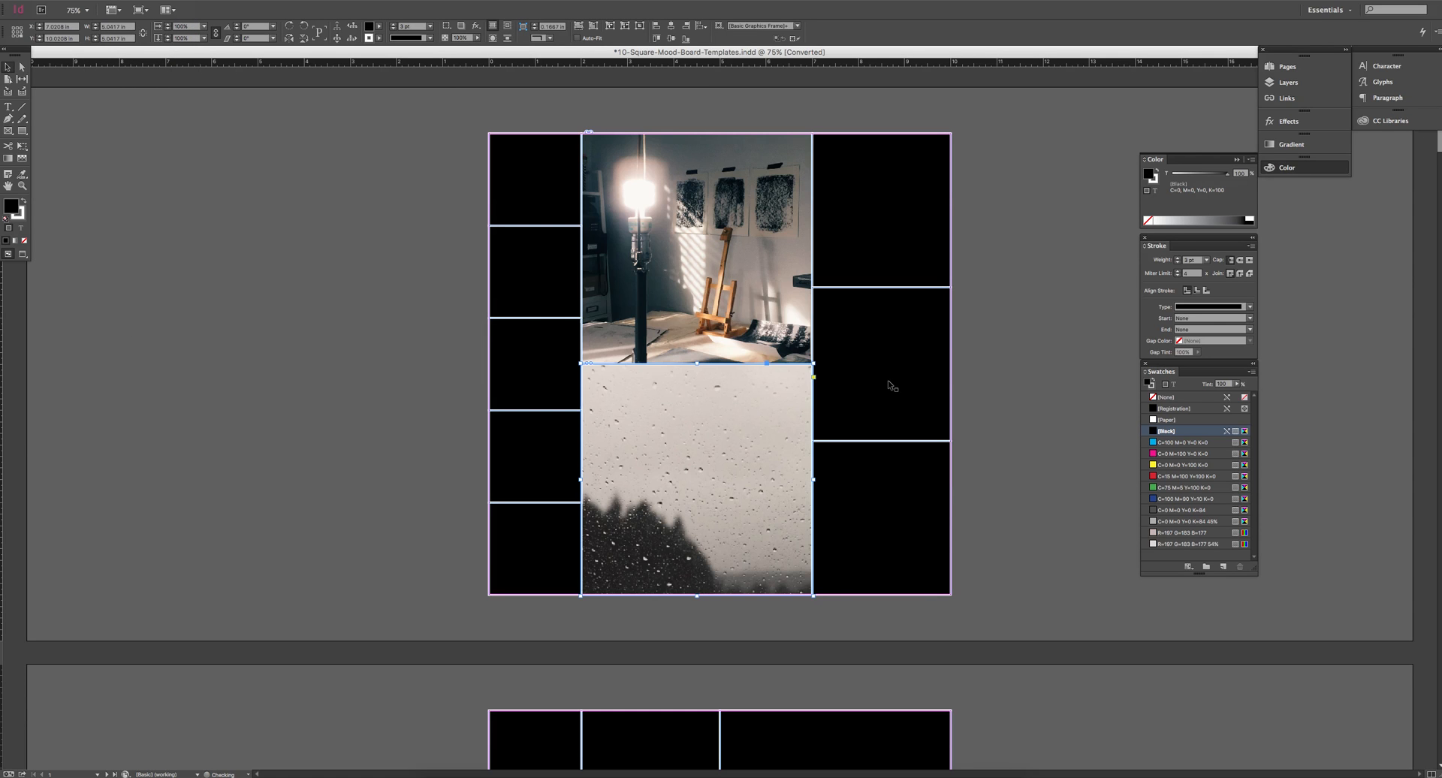
Step: Shrink the road photo frame to the lower middle cell and fit its content proportionally
left_click(778, 458)
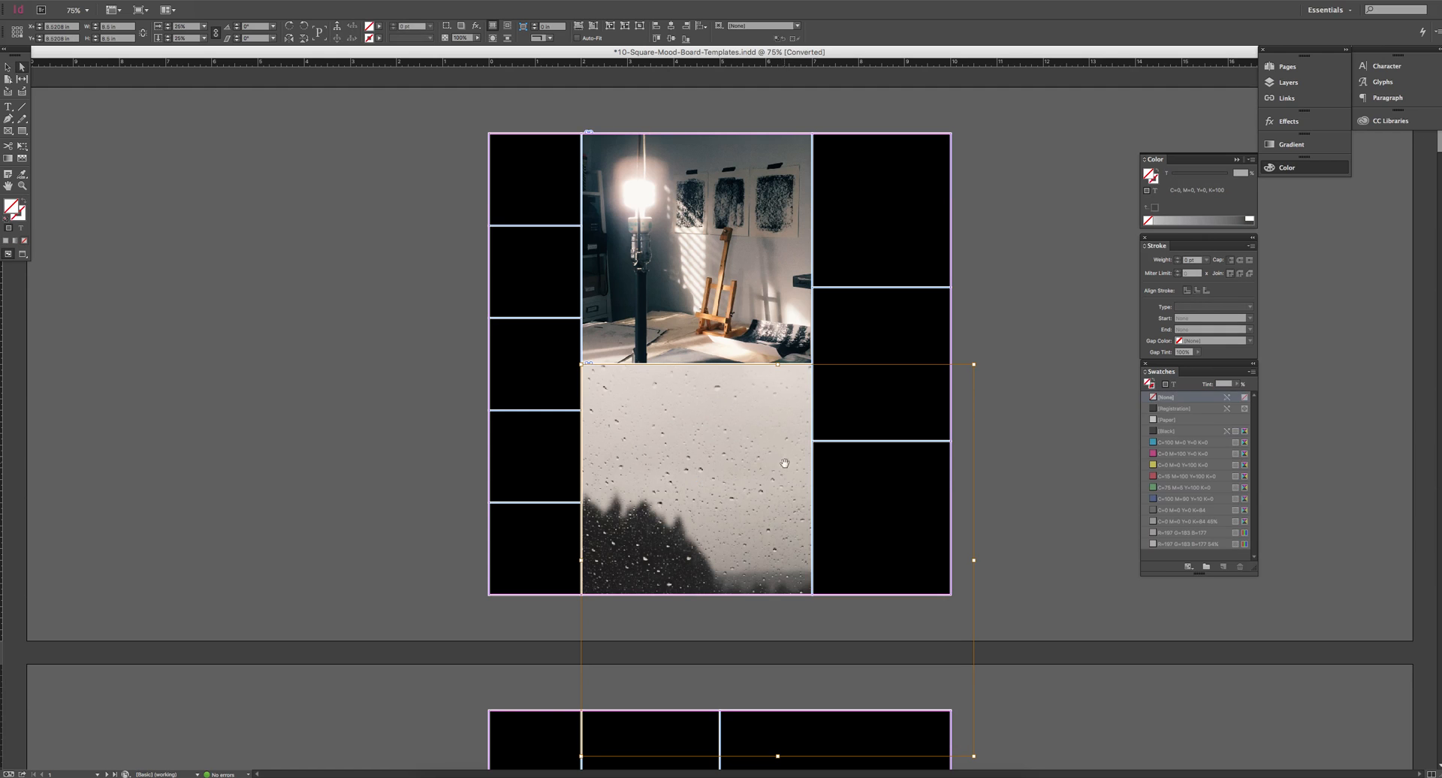
left_click_drag(973, 755, 813, 597)
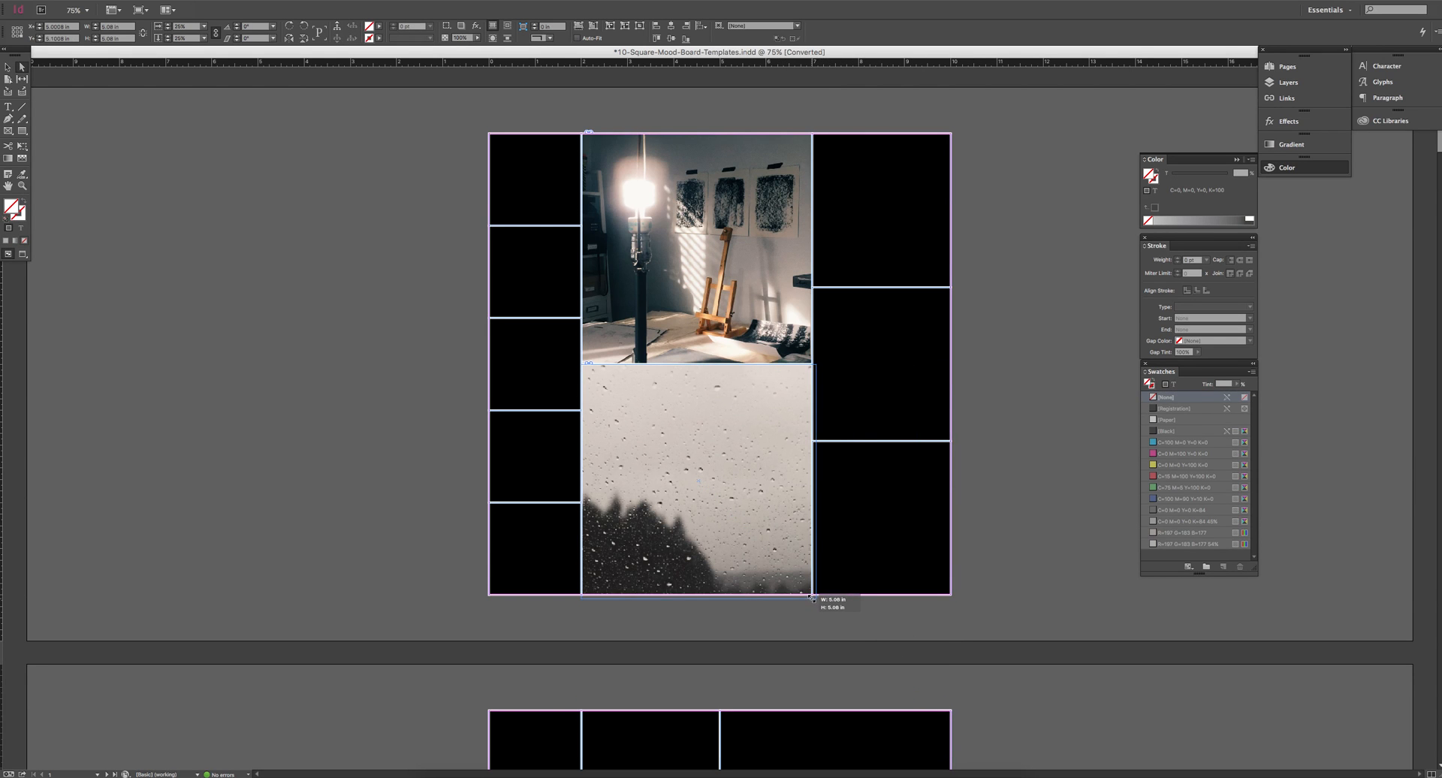
key("ctrl+alt+shift+e")
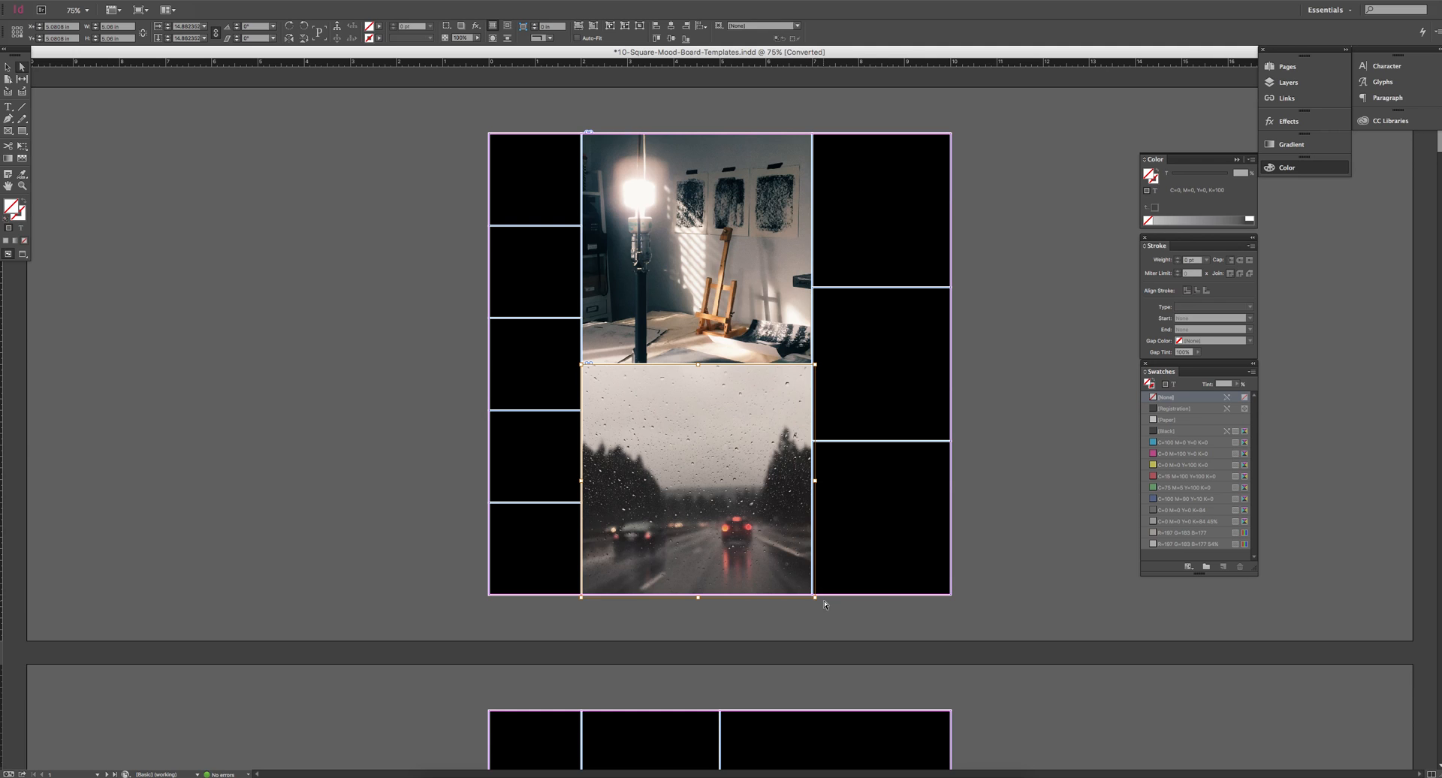
left_click(1008, 470)
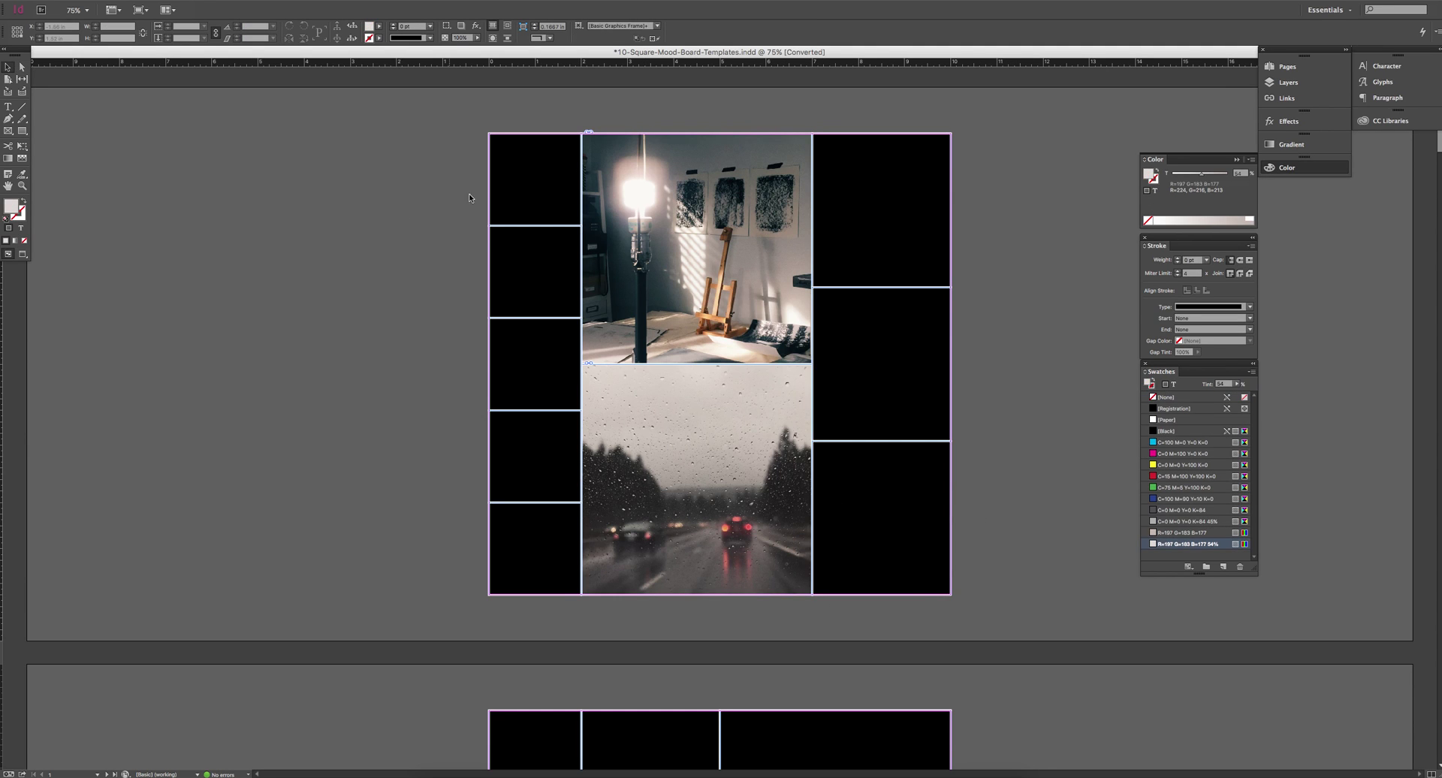
Step: Fill the top three left-column frames with dark grey, light grey and beige swatches
left_click(505, 186)
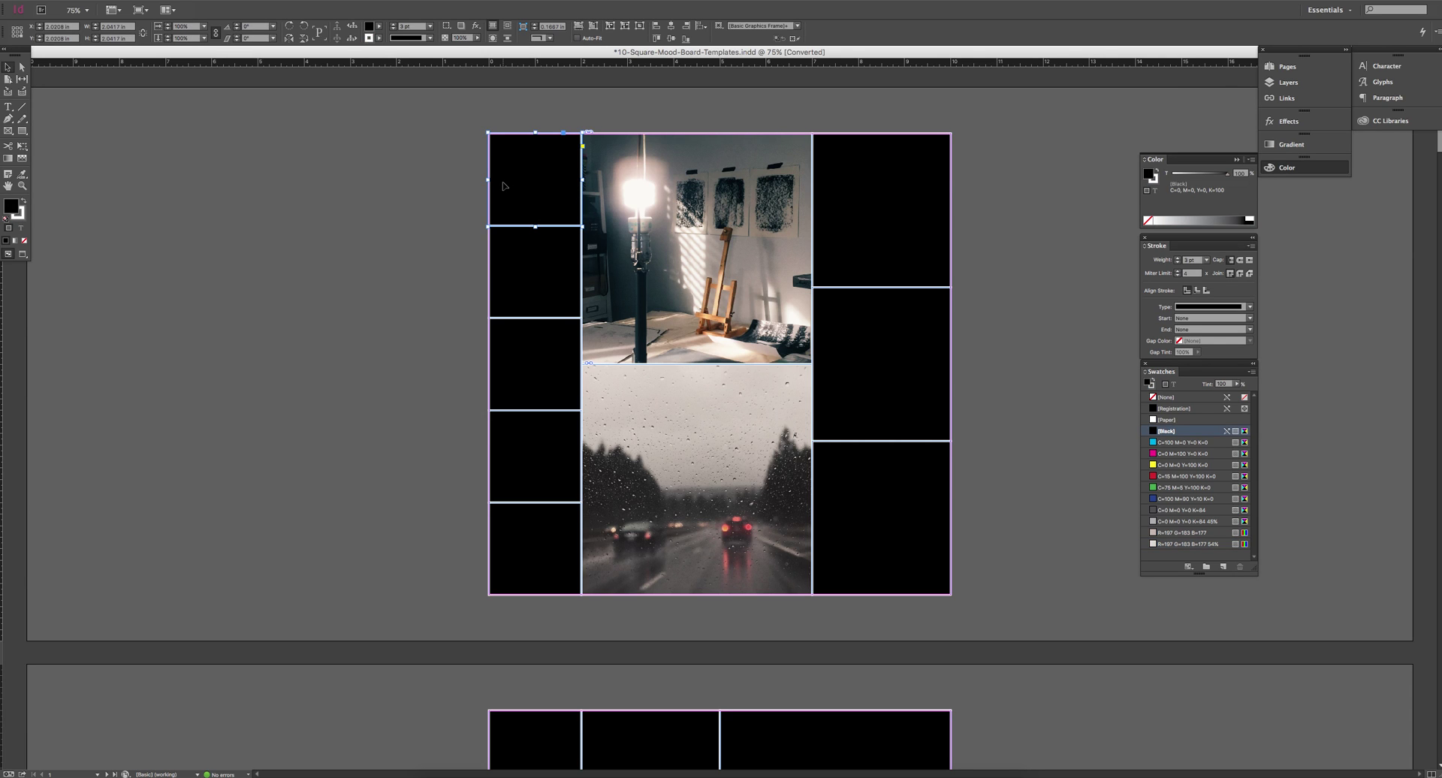
left_click(1167, 510)
left_click(559, 268)
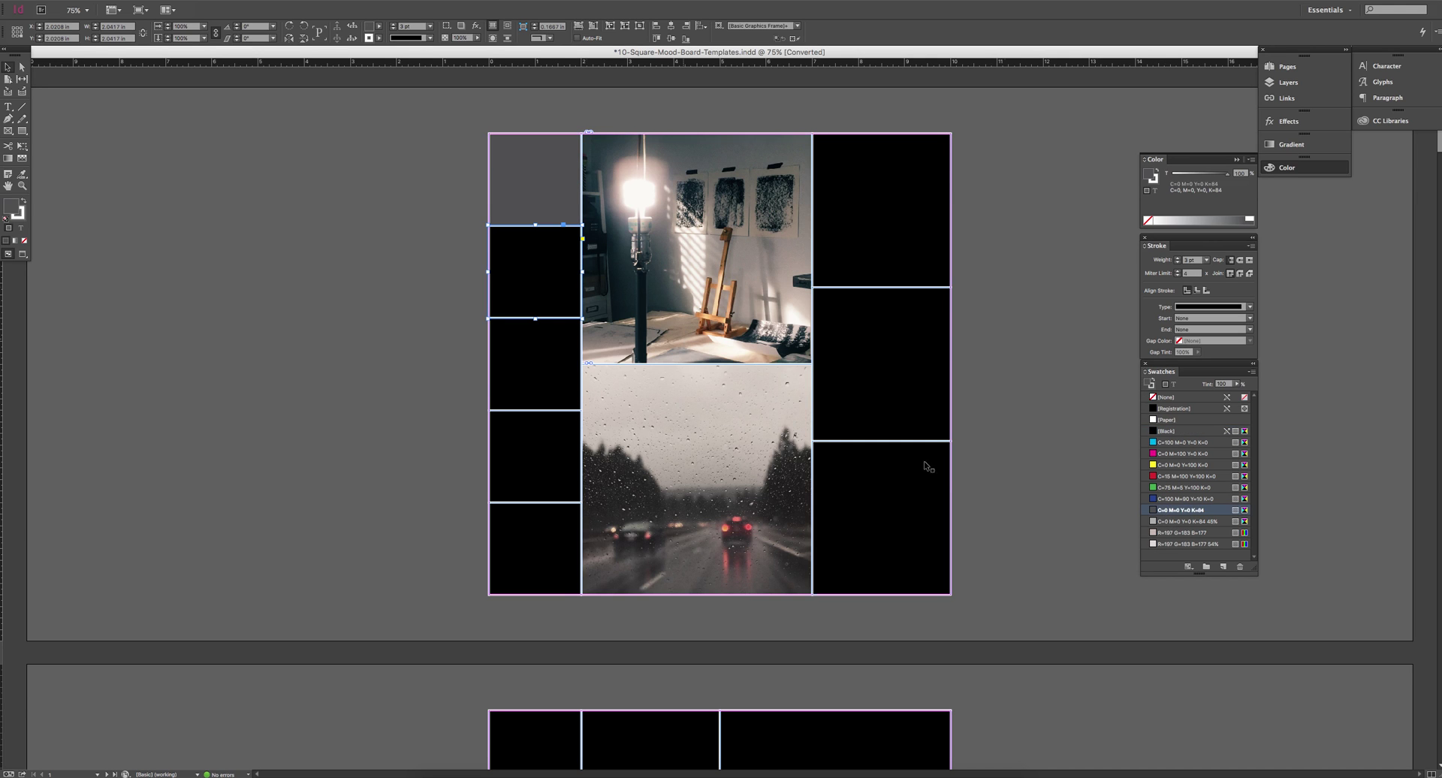
left_click(1180, 521)
left_click(554, 332)
left_click(1180, 532)
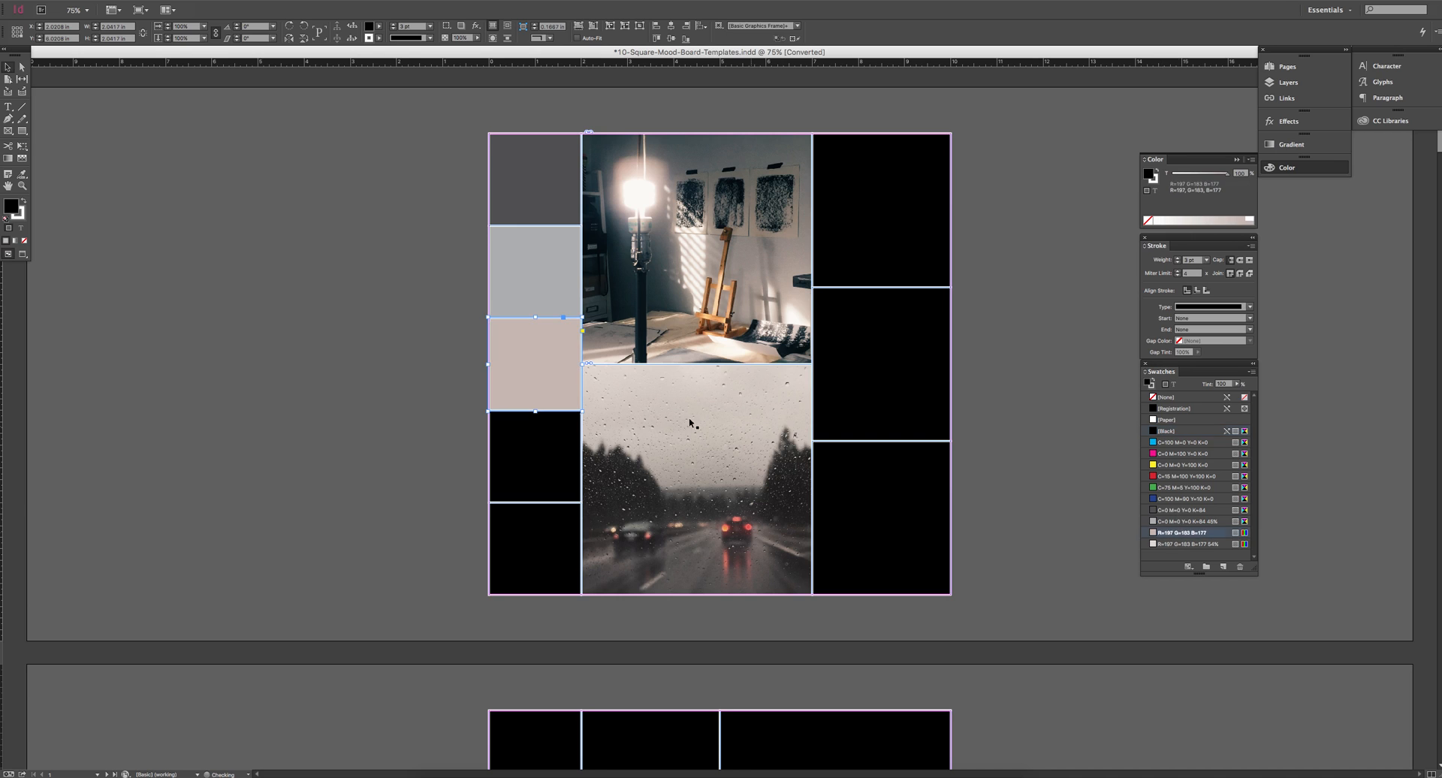
Step: Fill the fourth and bottom left frames with pale beige and white, then deselect
left_click(534, 456)
left_click(1169, 544)
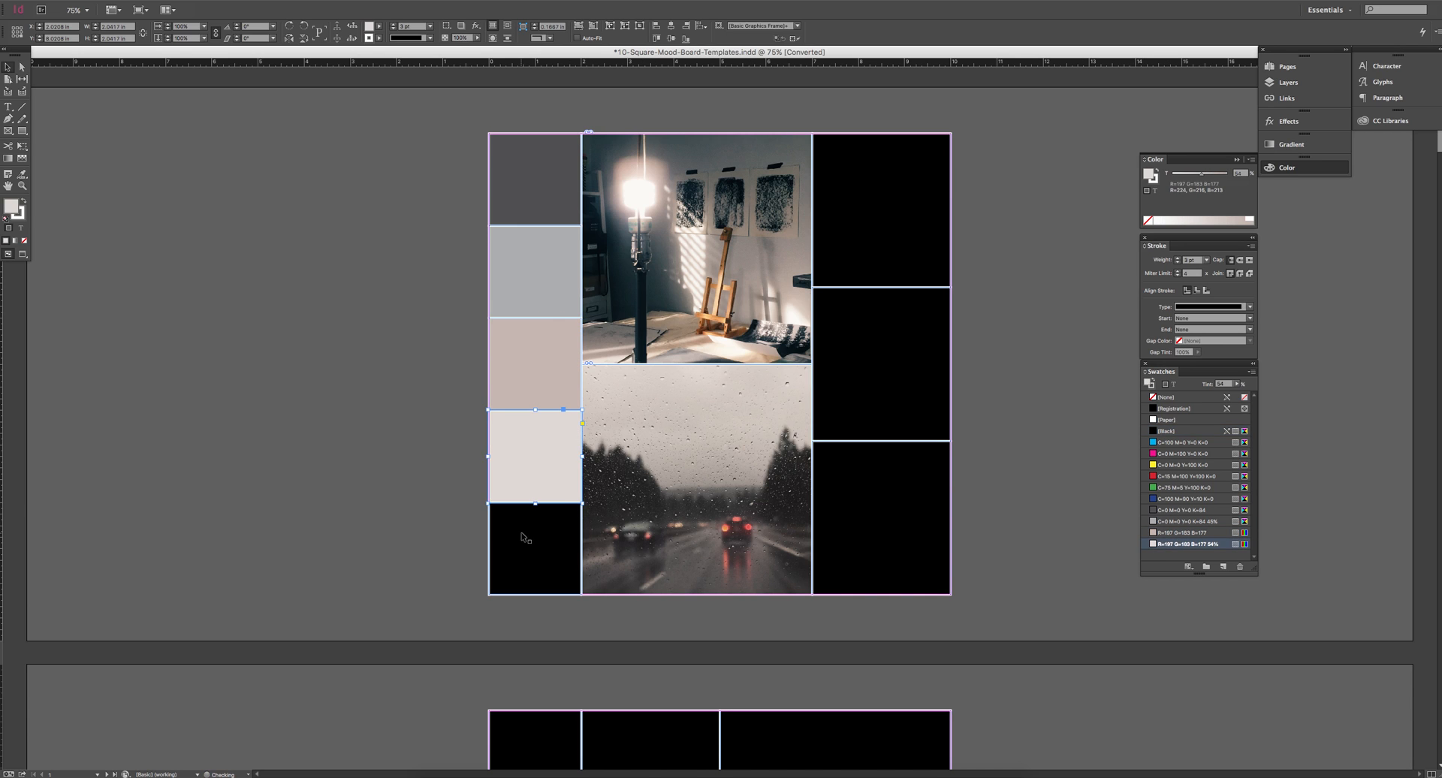
left_click(535, 550)
left_click(1167, 420)
left_click(1181, 544)
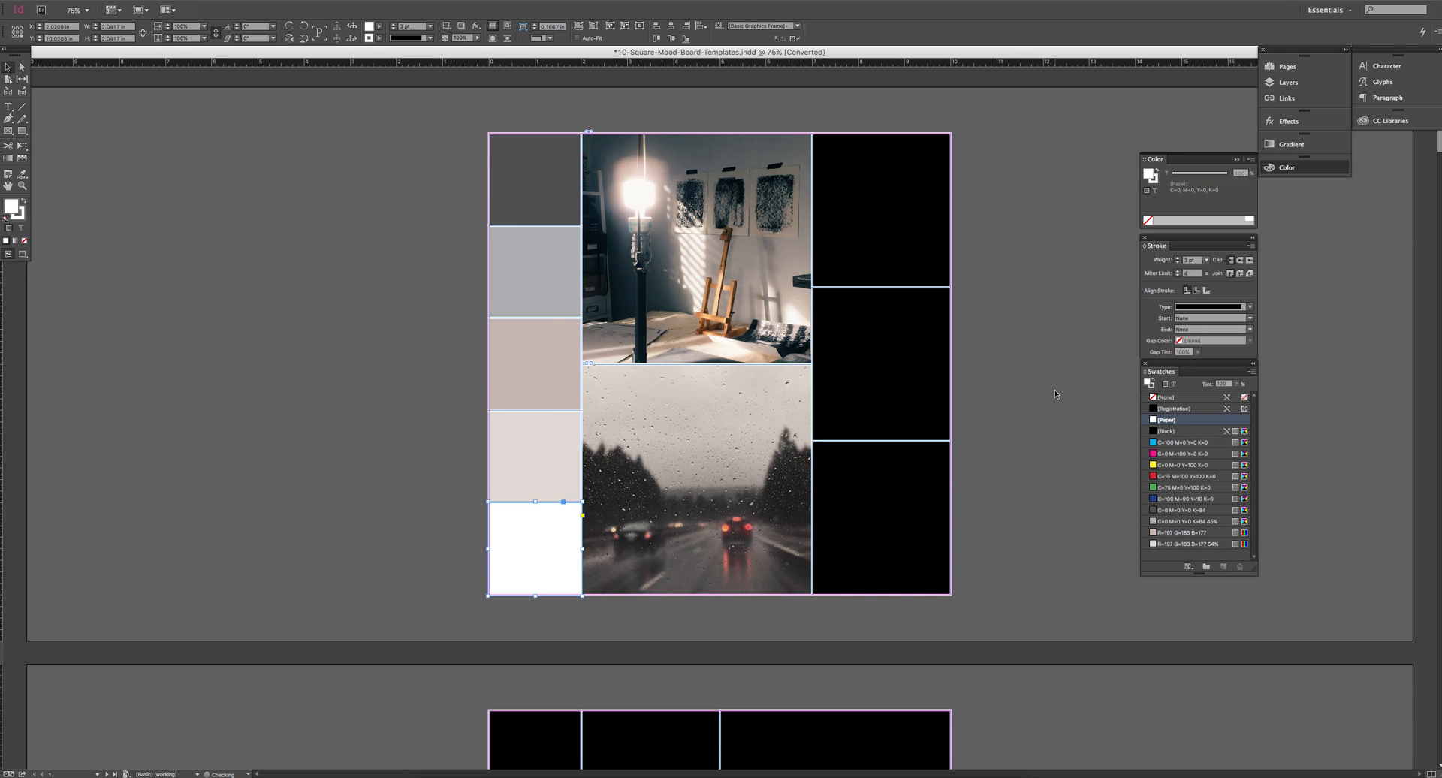
left_click(965, 467)
scroll(1003, 427, "down", 1)
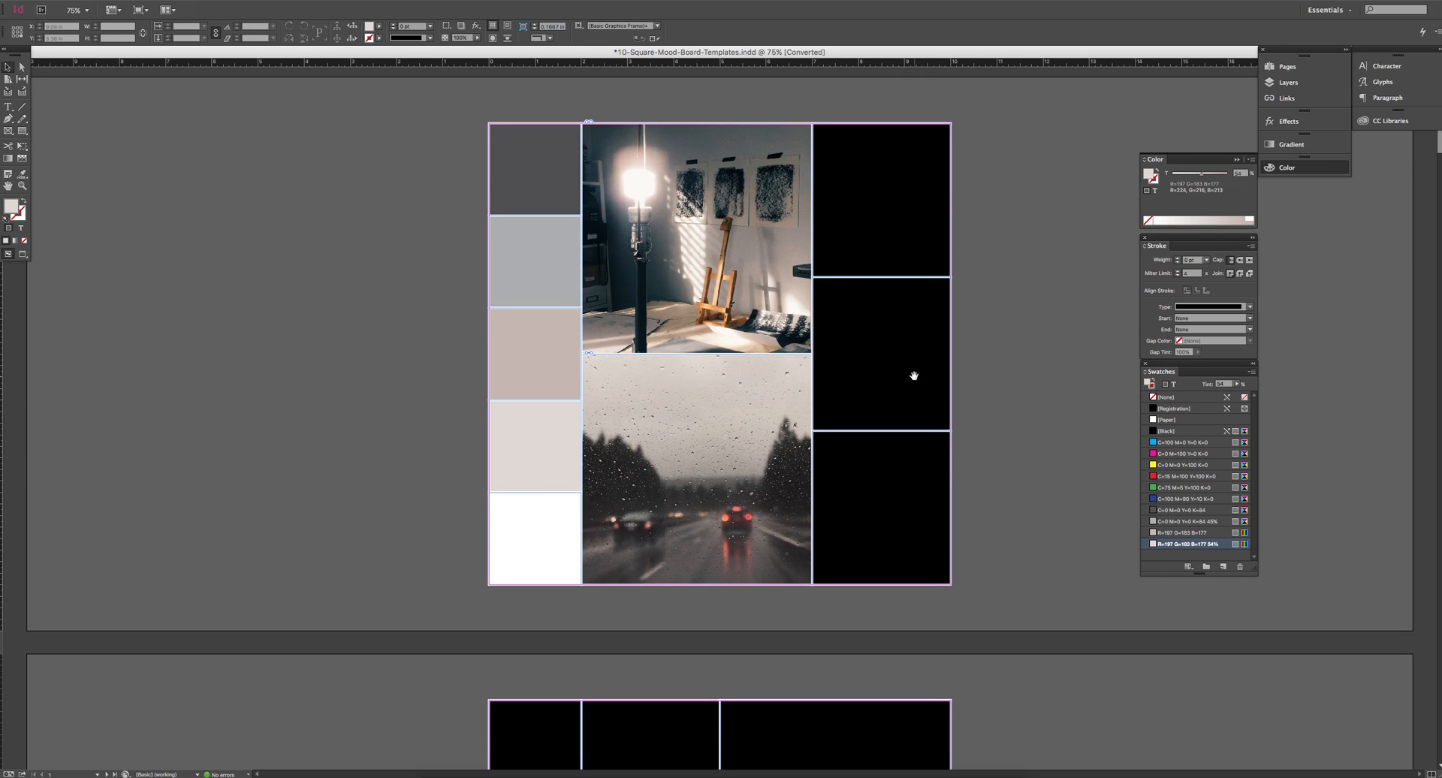
left_click(9, 108)
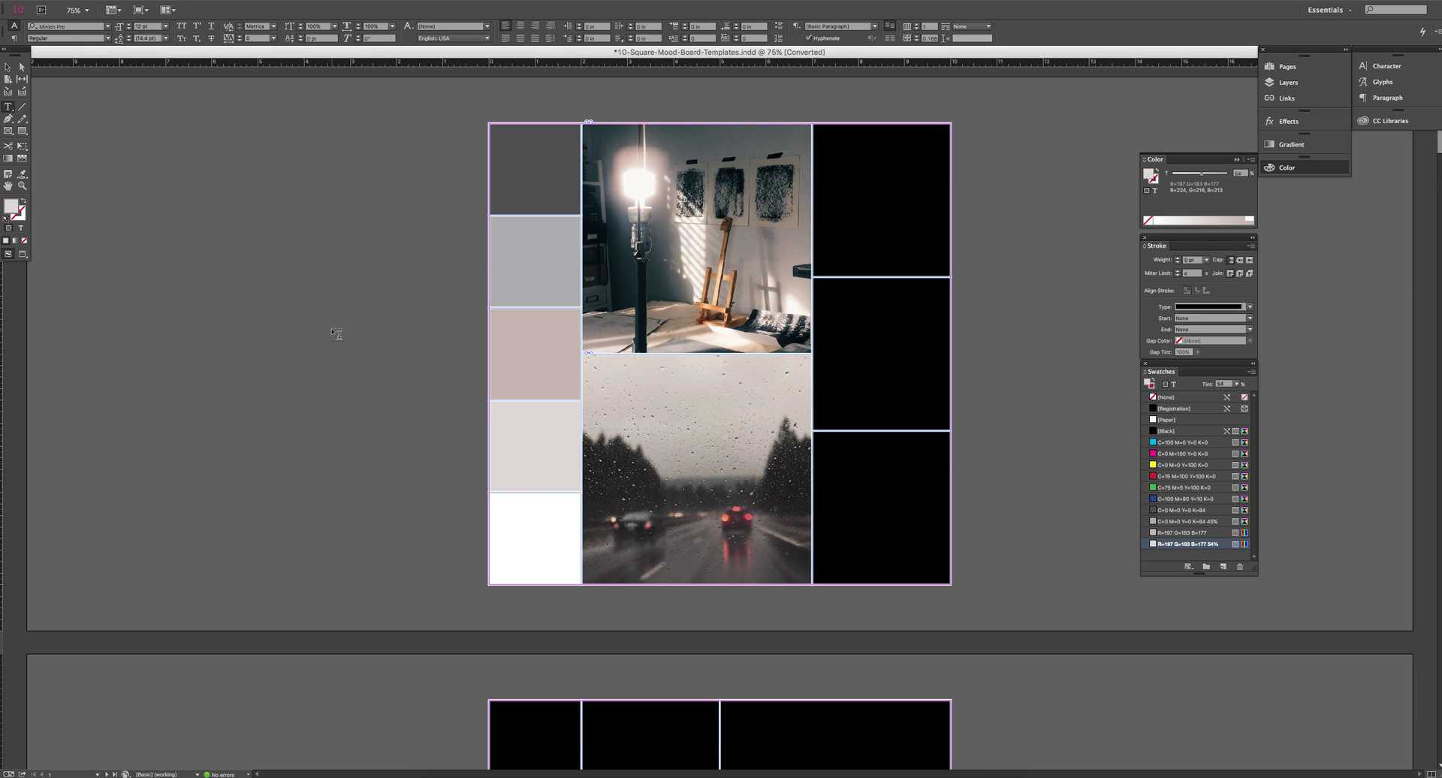
left_click_drag(311, 313, 426, 438)
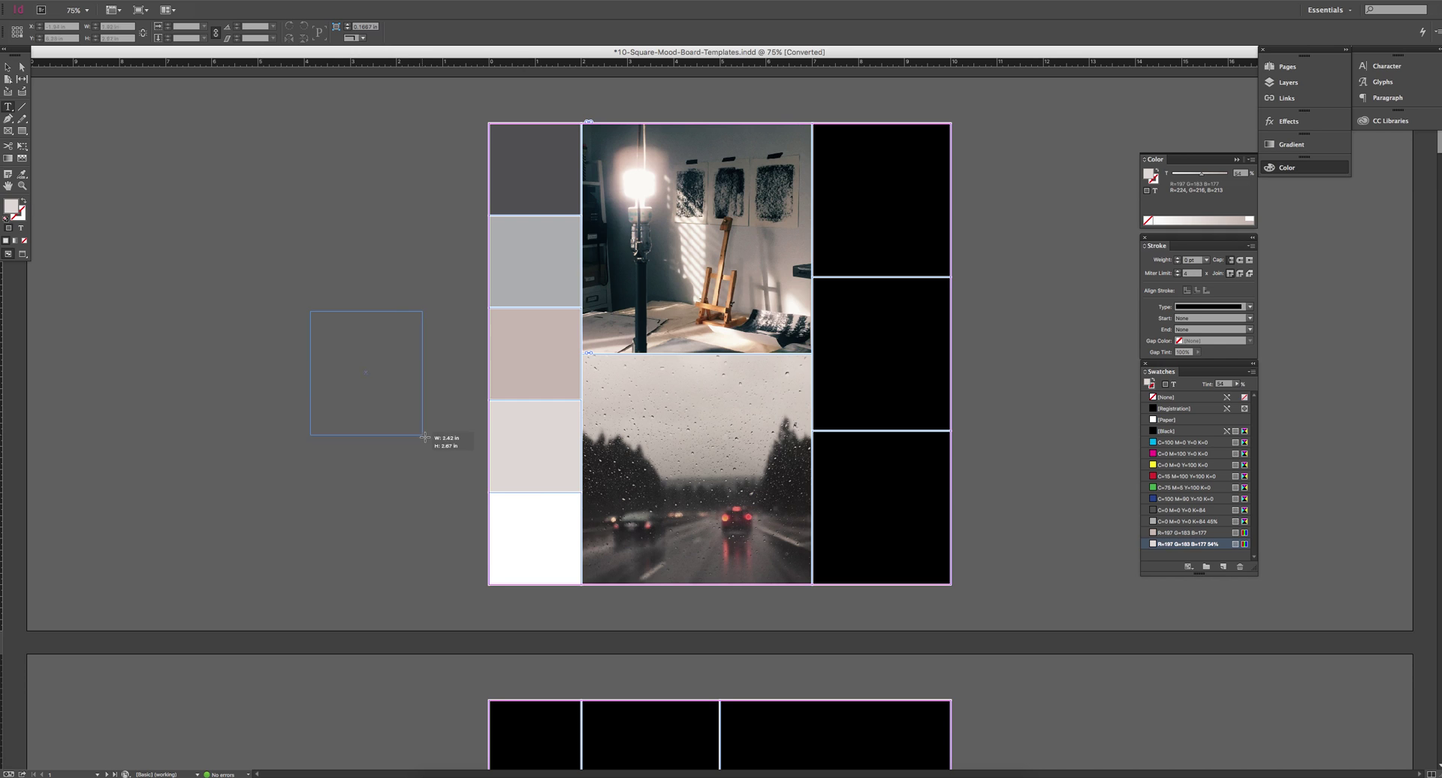
left_click(345, 335)
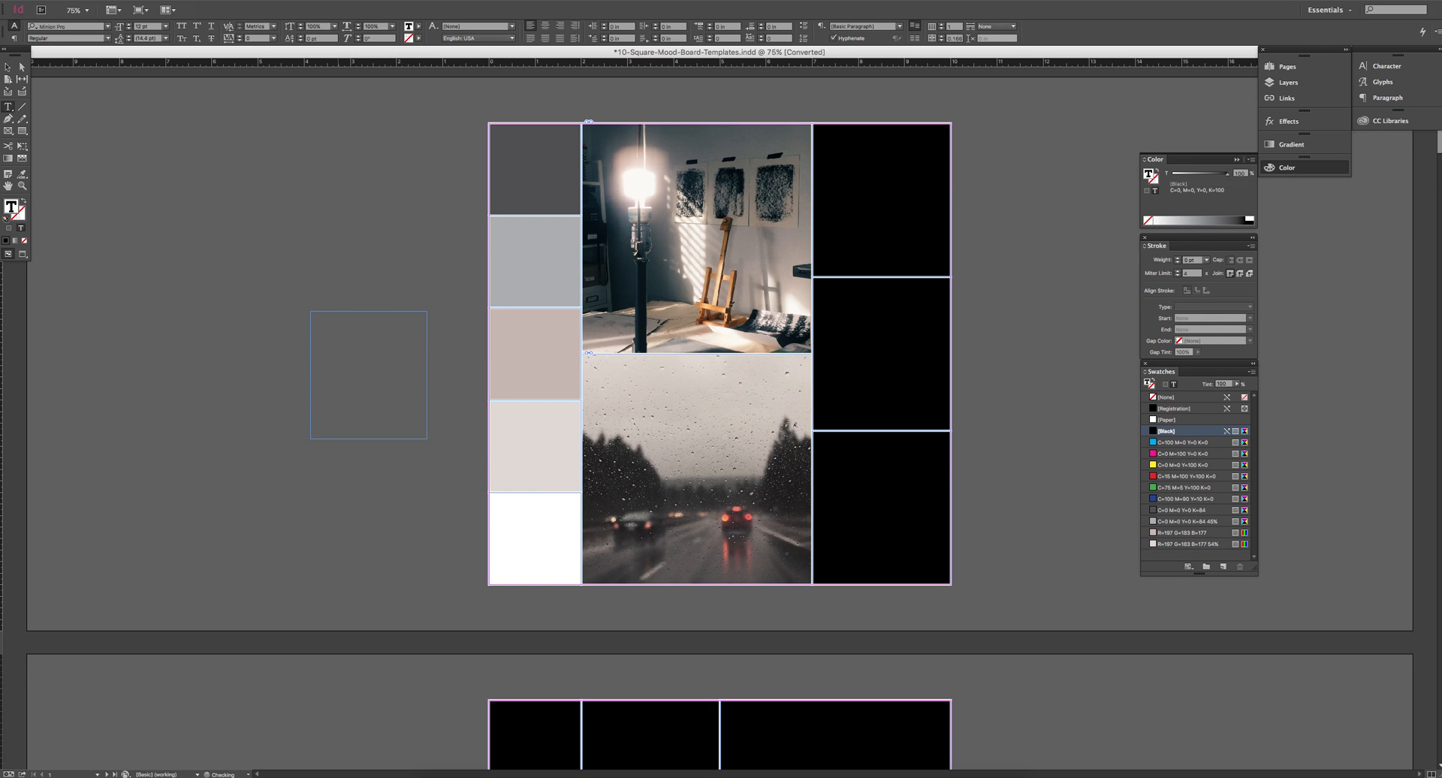
type("Mood Board")
key("Escape")
mouse_move(331, 344)
left_mouse_down()
mouse_move(400, 450)
mouse_move(898, 521)
left_mouse_up()
left_click(924, 510)
left_click(1182, 543)
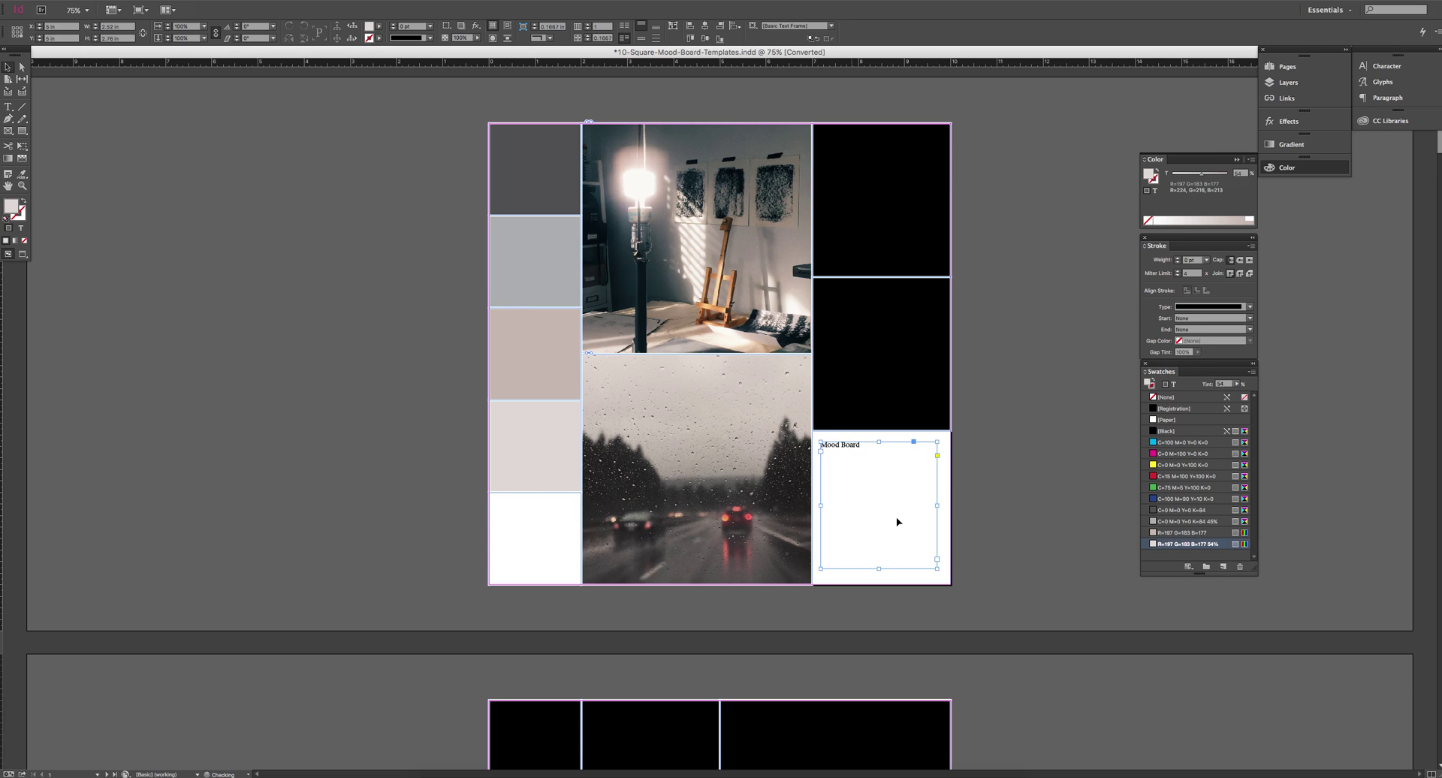
key("slash")
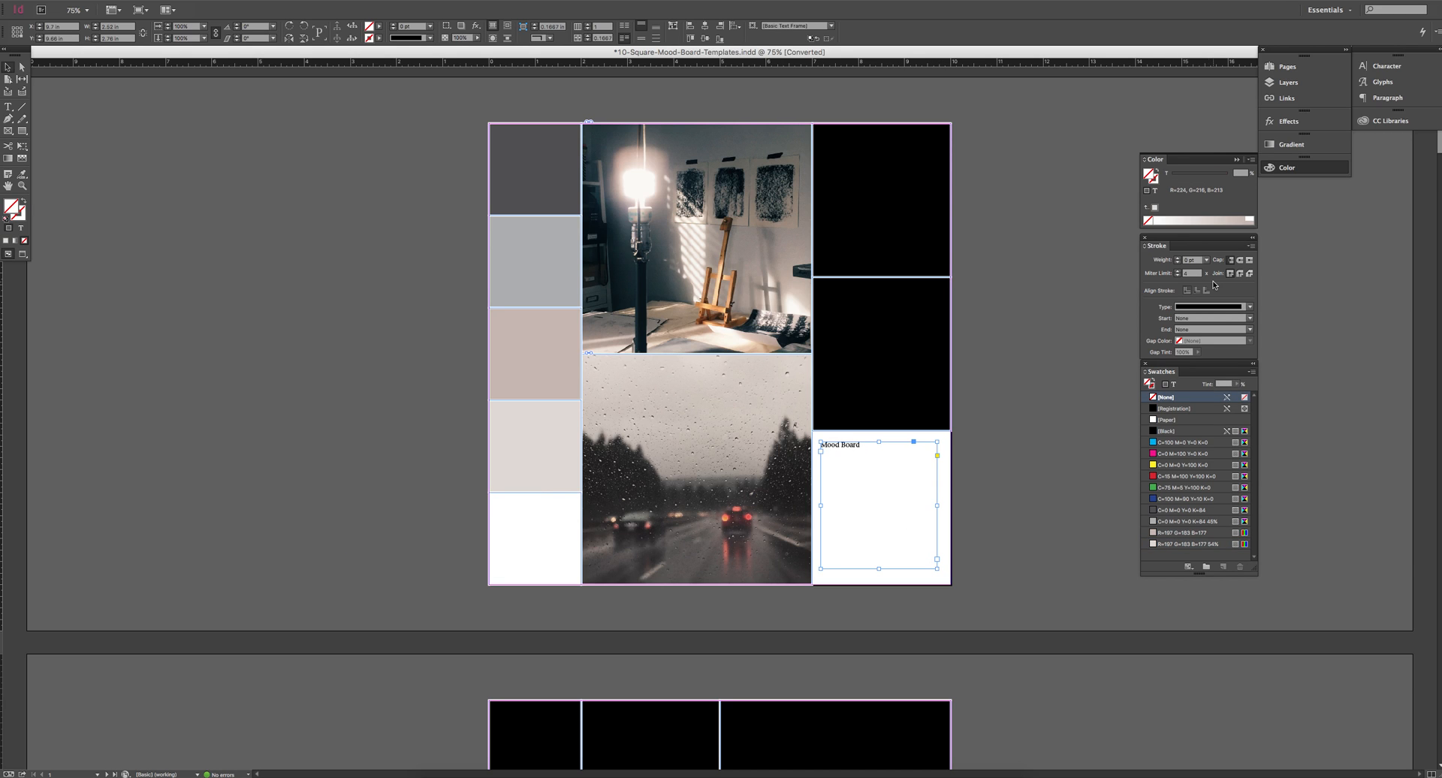
key("super+z")
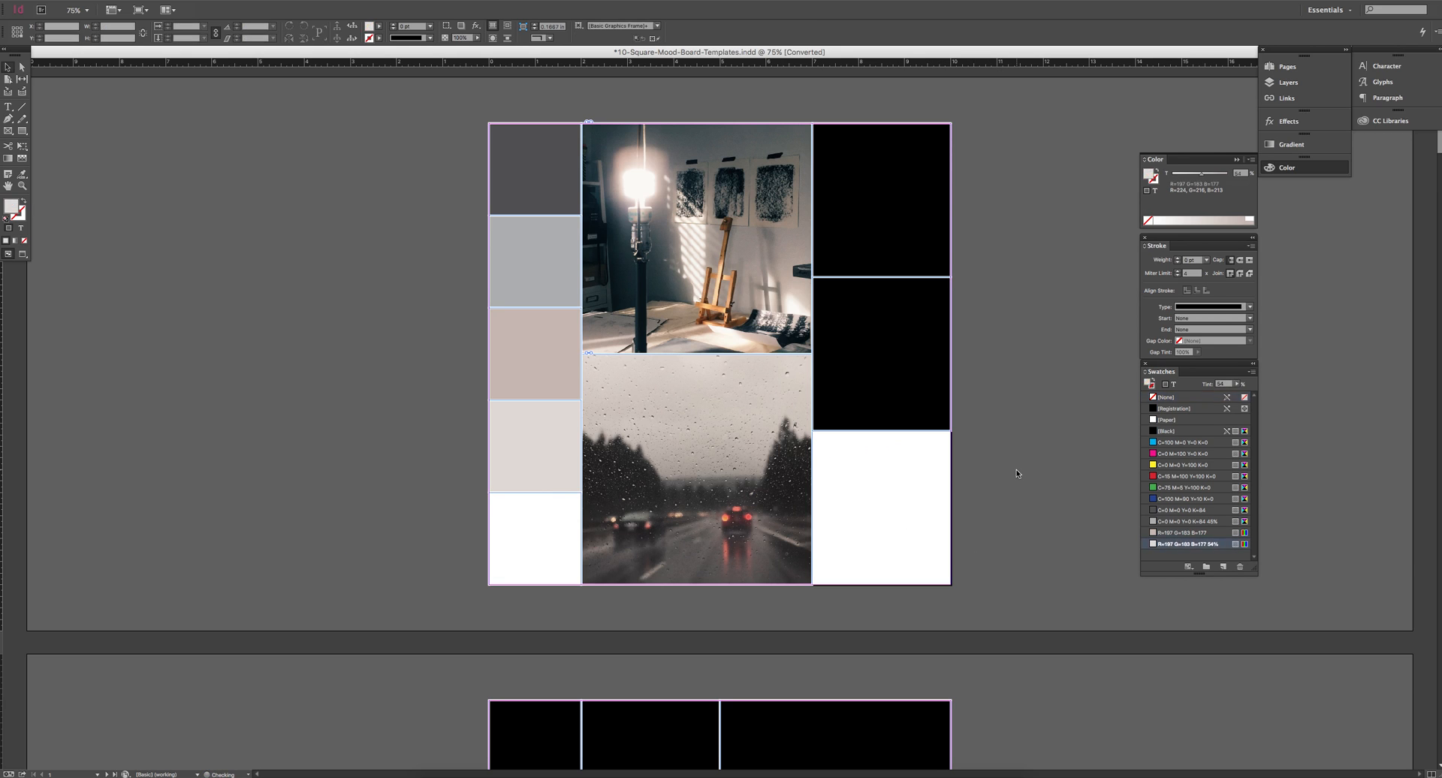
key("super+z")
key("super+z")
key("super+z")
key("super+z")
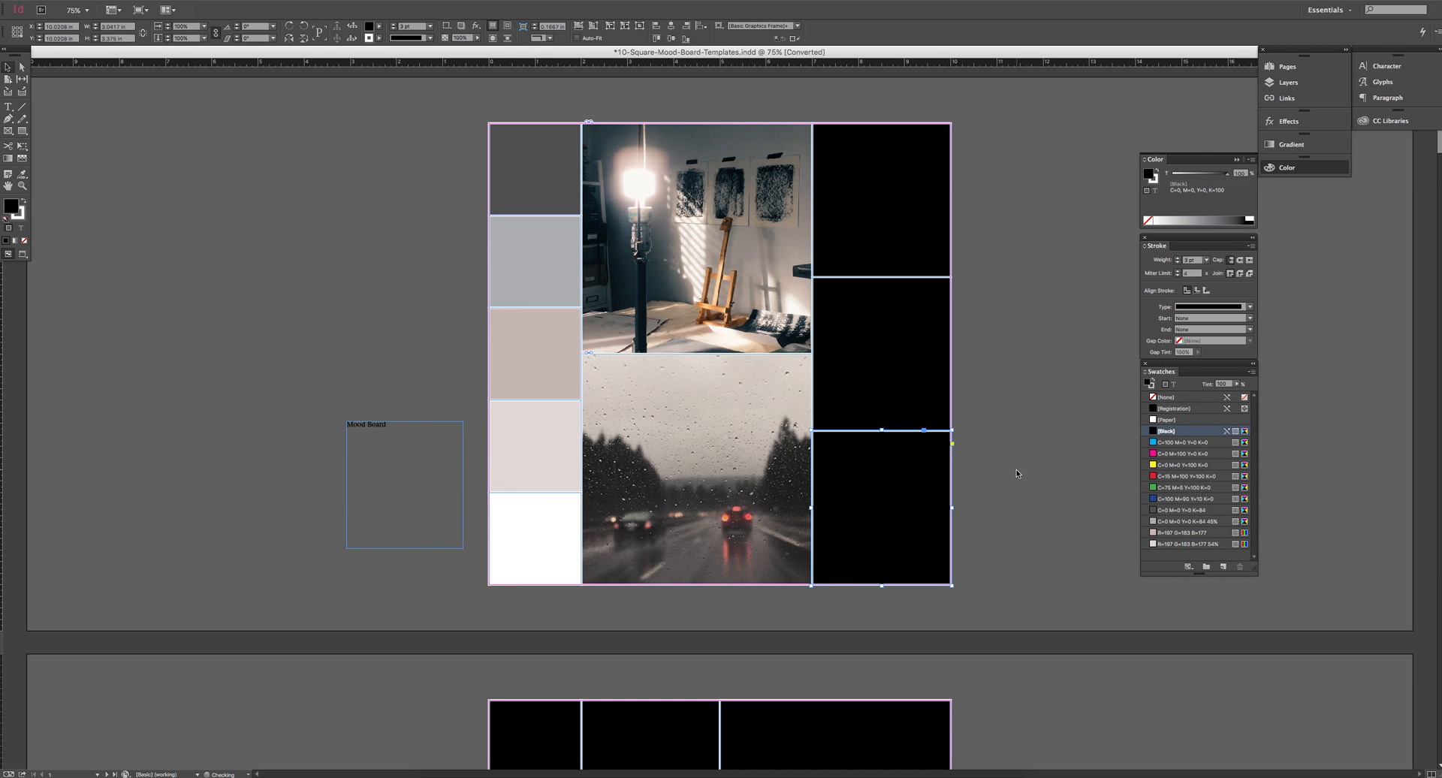
left_click(399, 469)
key("Delete")
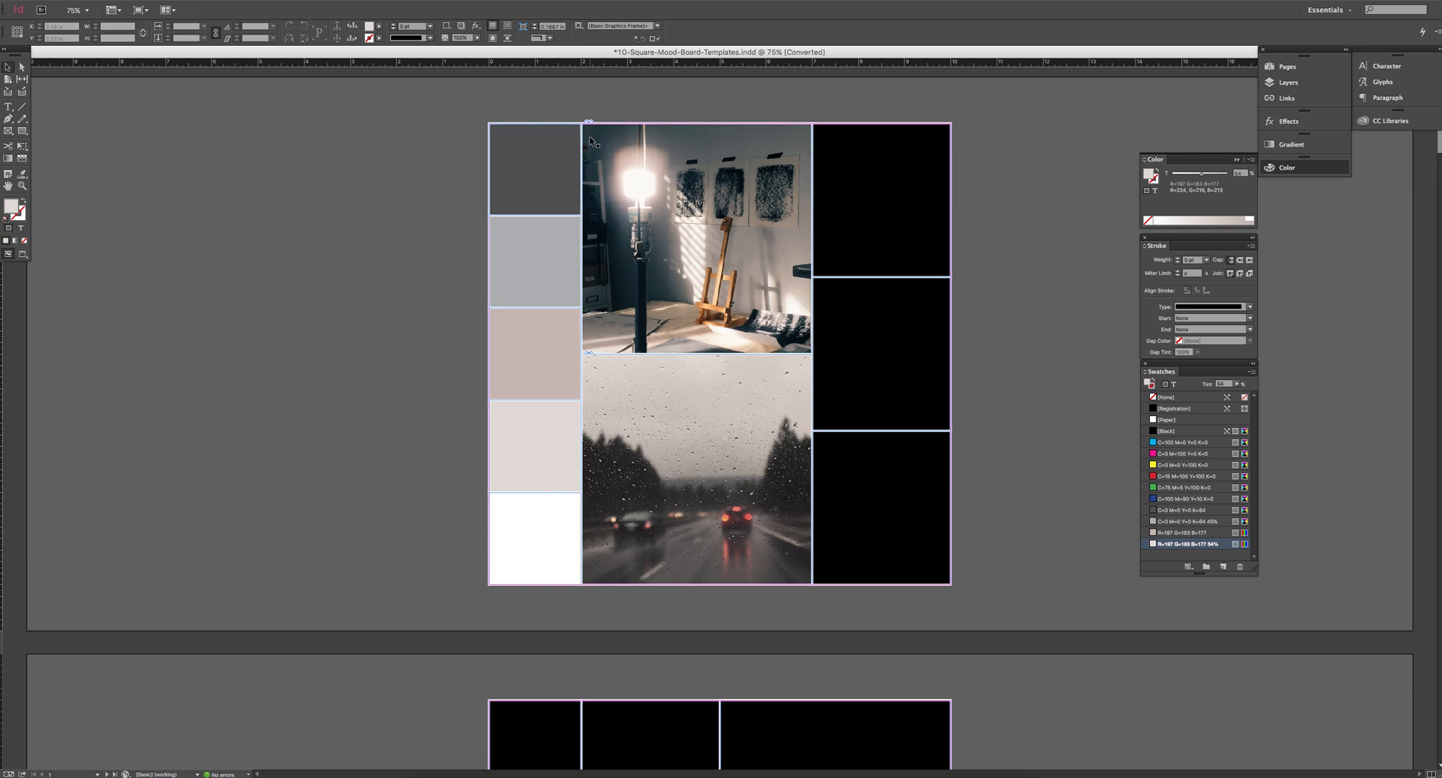
Step: Marquee-select all frames and toggle between fill and stroke editing, then deselect
left_click_drag(453, 117, 1000, 605)
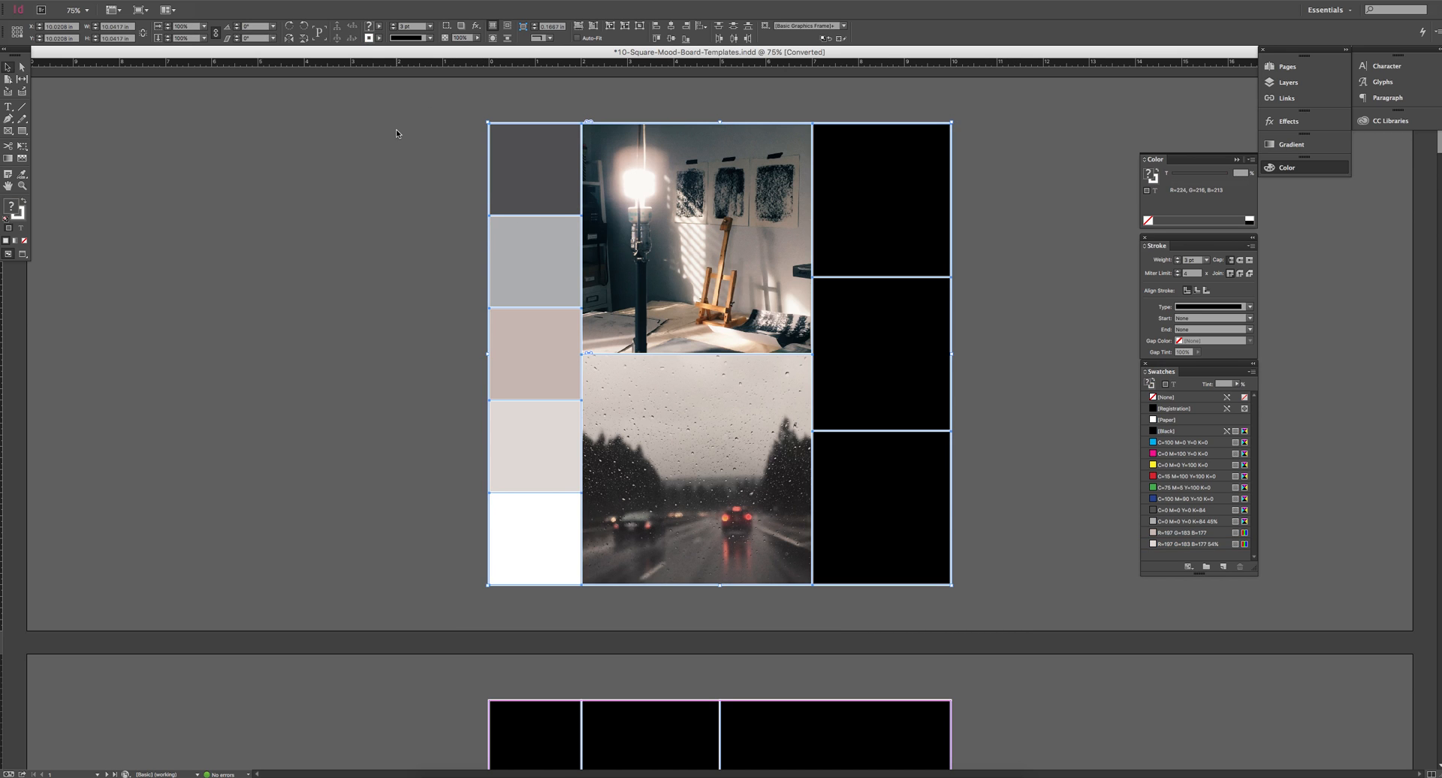
left_click_drag(435, 110, 1020, 594)
key("x")
left_click(19, 217)
key("x")
left_click(25, 244)
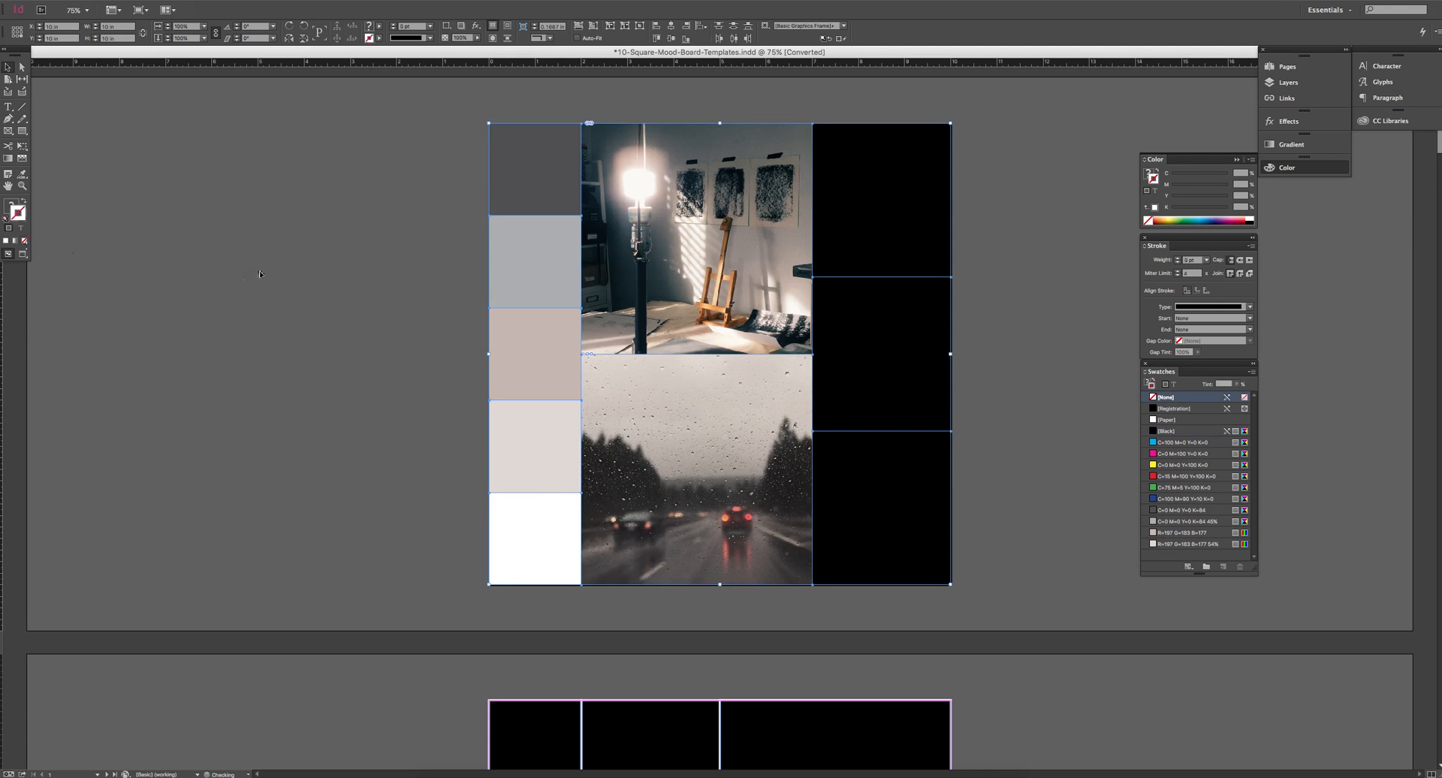
left_click(729, 319)
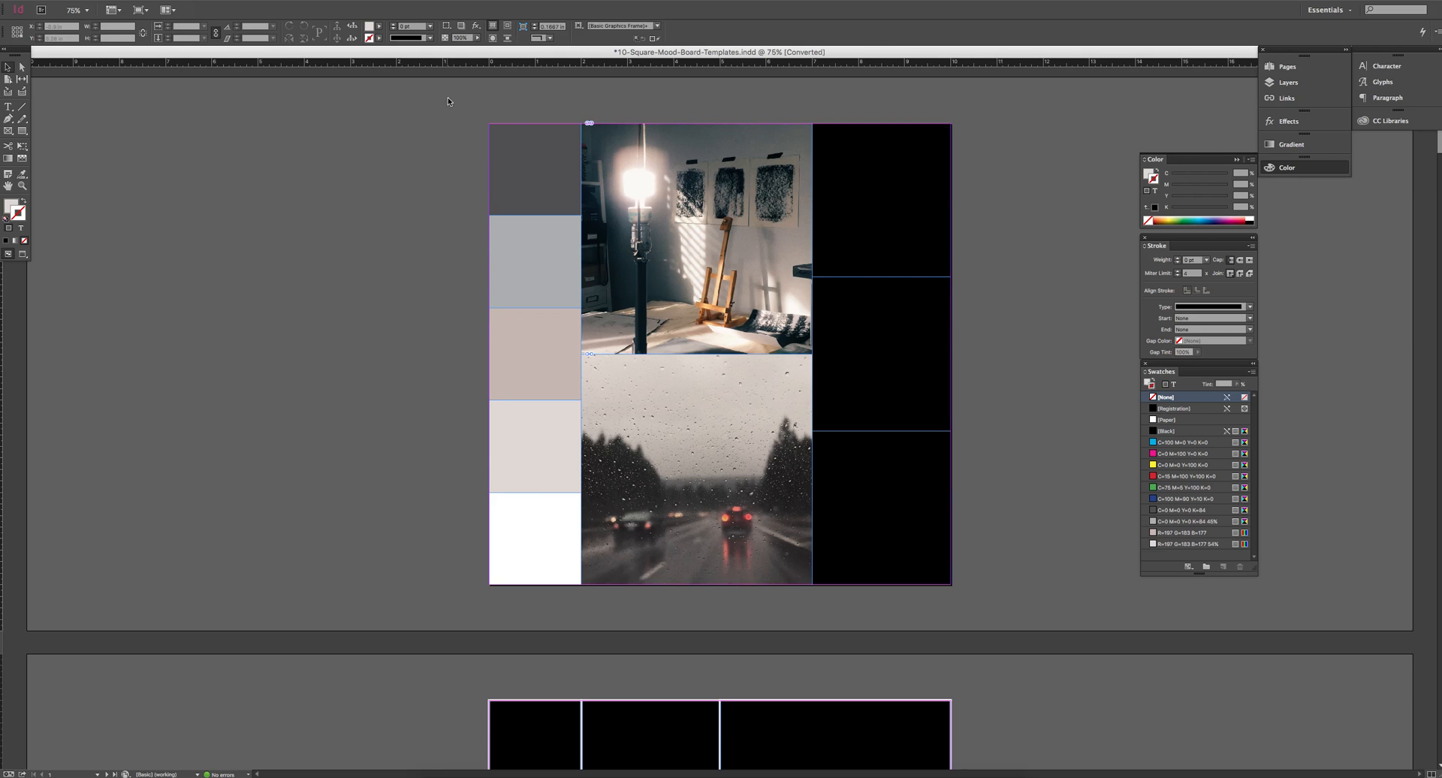
Step: Reselect every frame on the page and apply black to them
left_click_drag(445, 124, 975, 602)
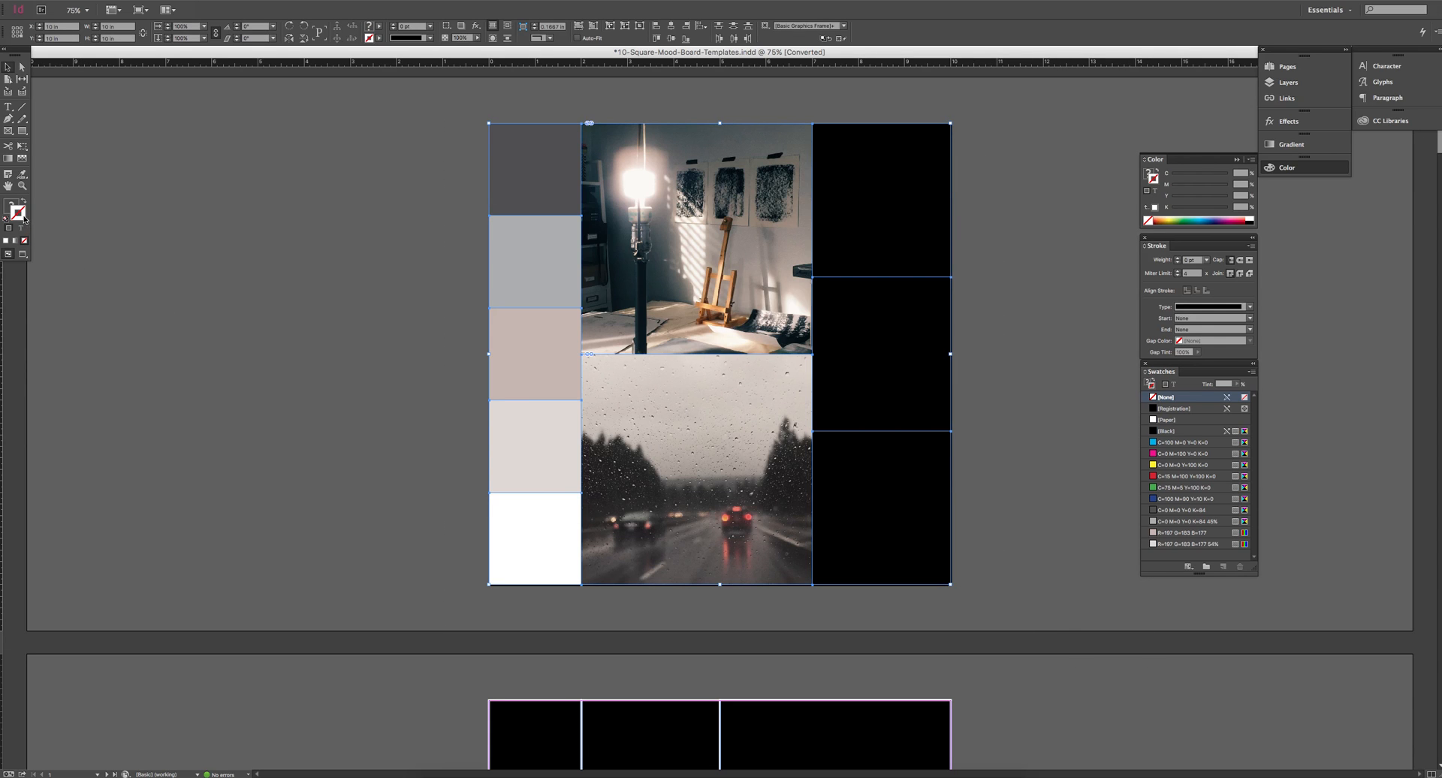
left_click(9, 242)
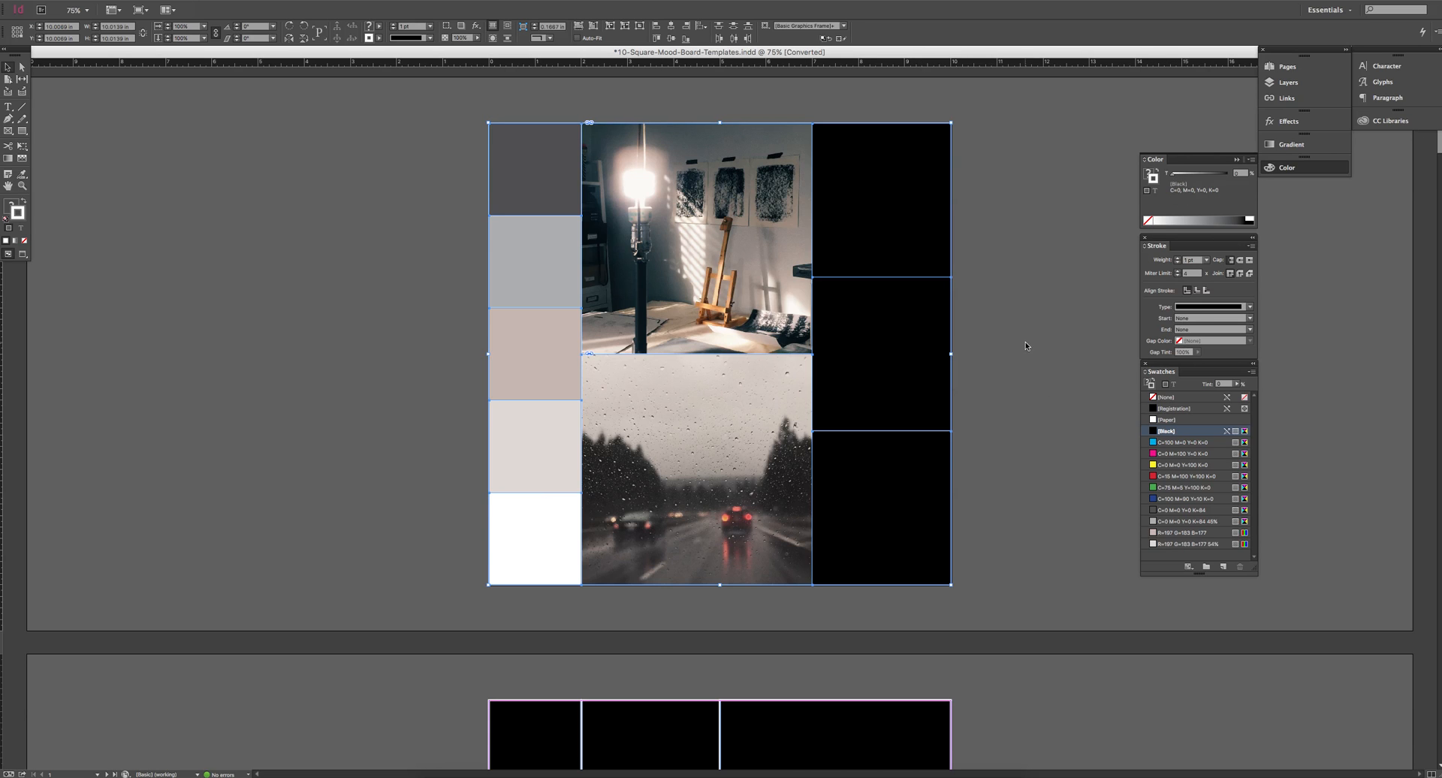
Step: Activate stroke editing for the selected frames and try a 10 pt stroke weight
left_click(1168, 443)
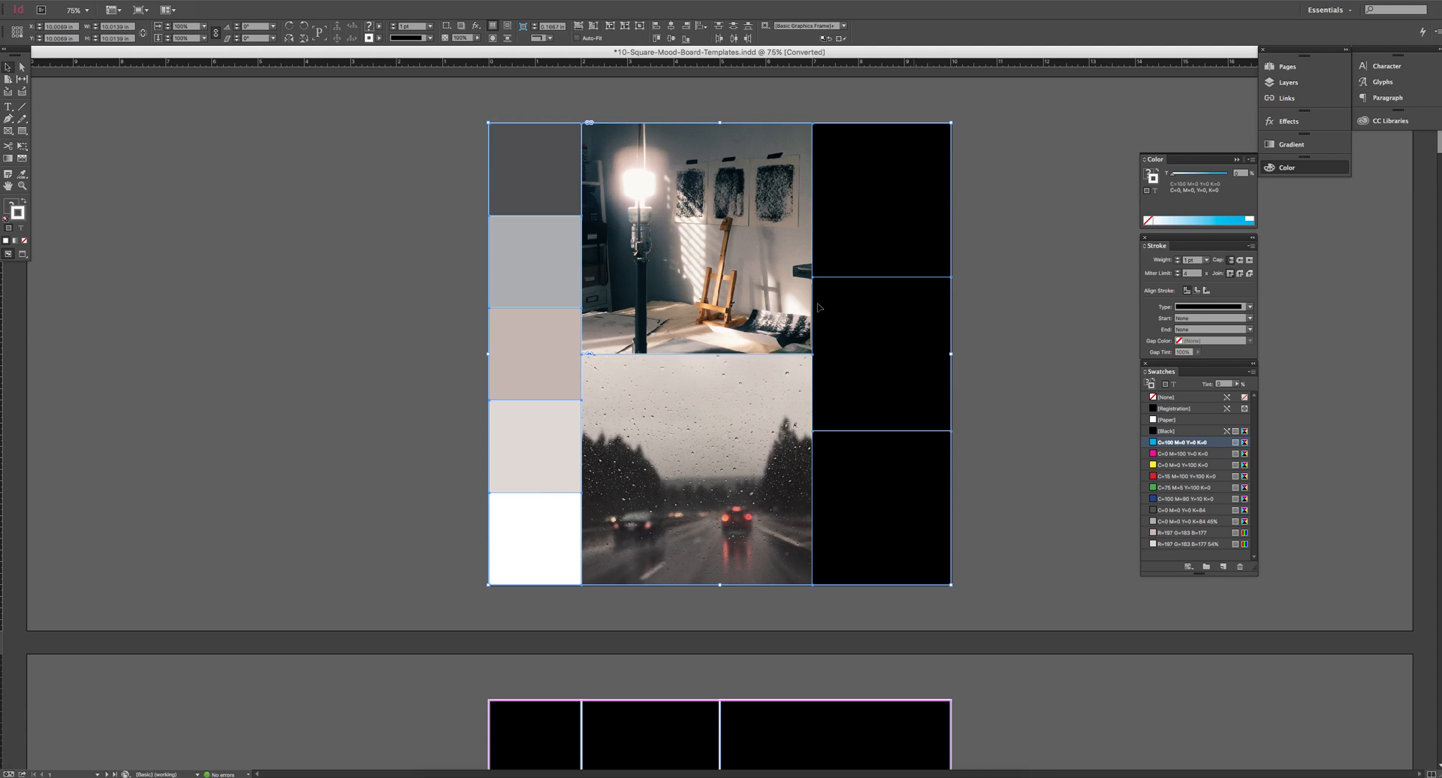
left_click(1151, 176)
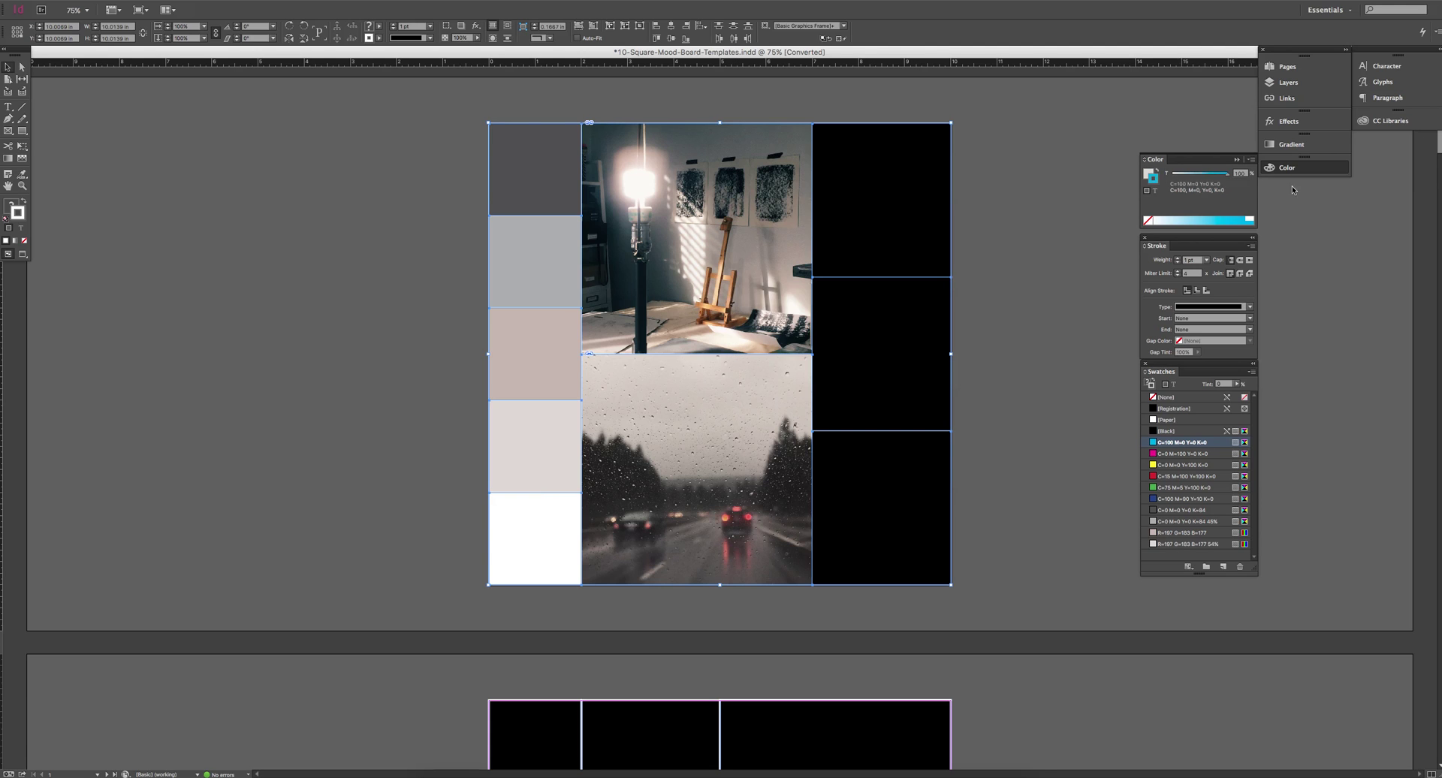
left_click(1206, 261)
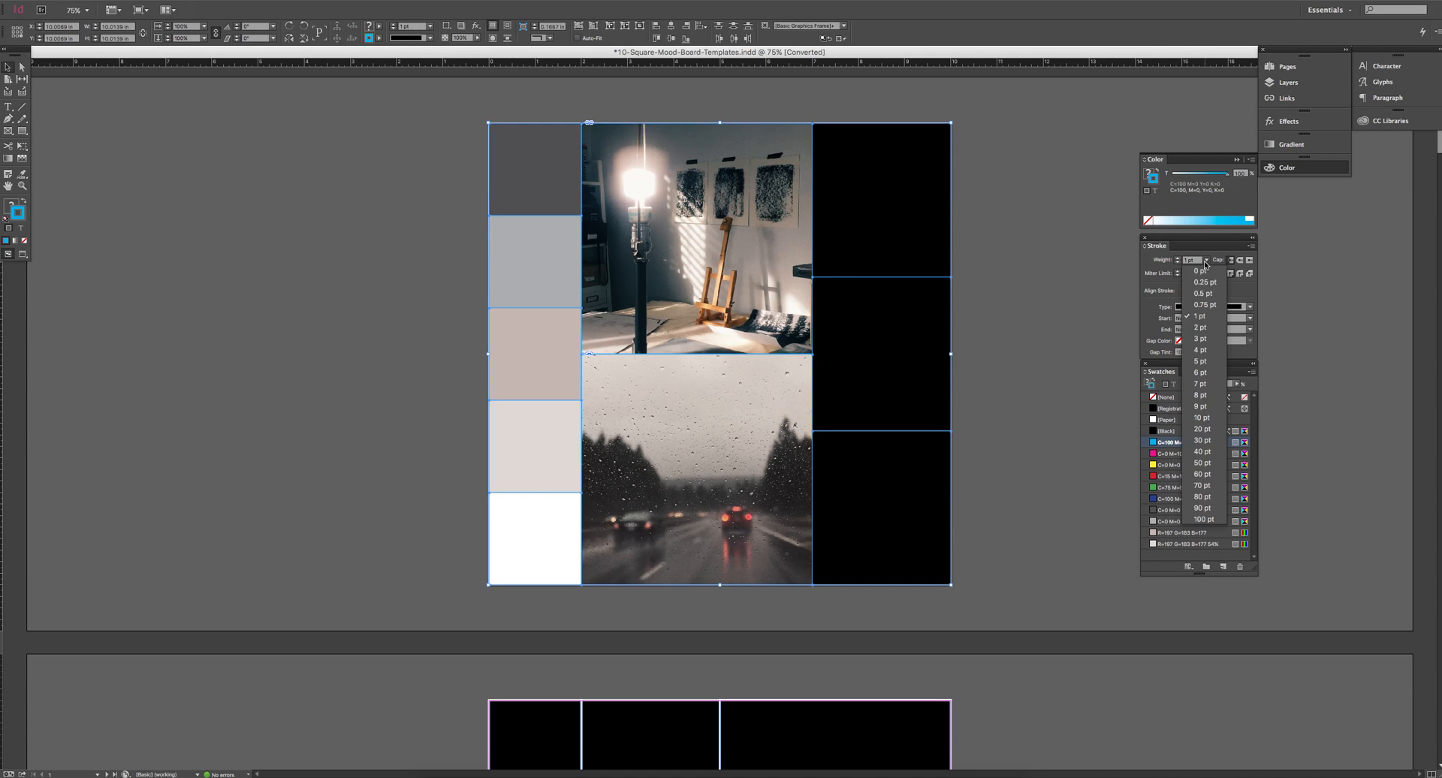
left_click(1205, 418)
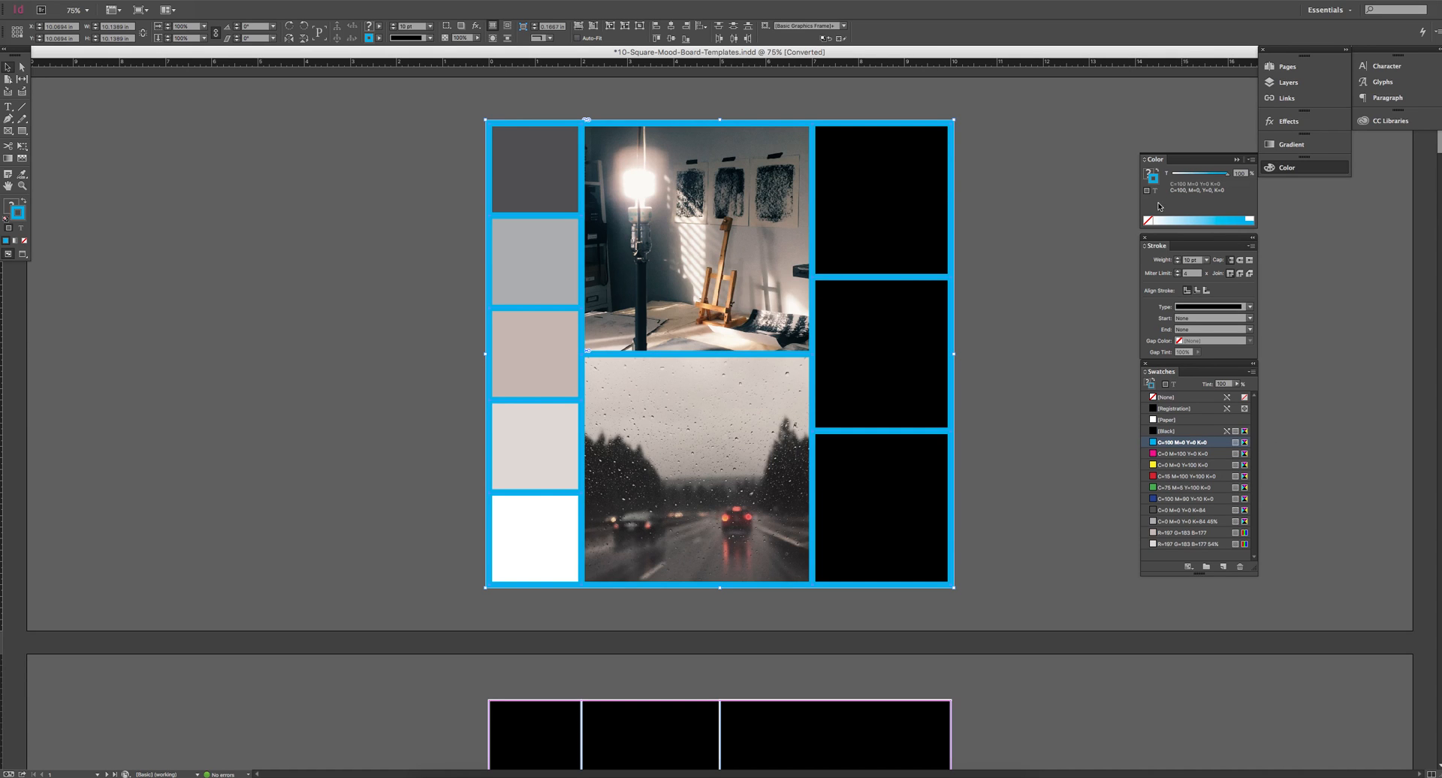
Step: Set the frame strokes to white [Paper] at 3 pt and deselect
left_click(1171, 421)
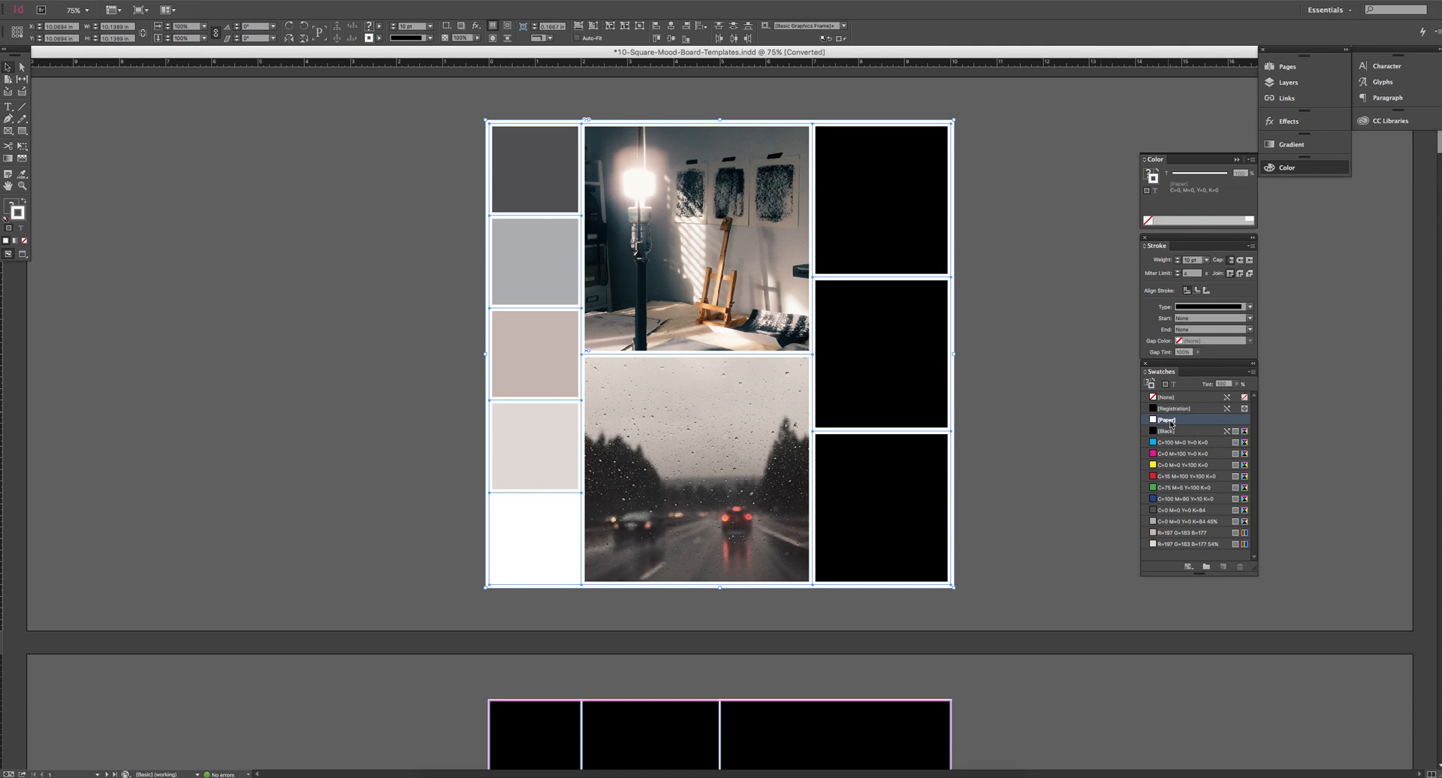
left_click(1208, 260)
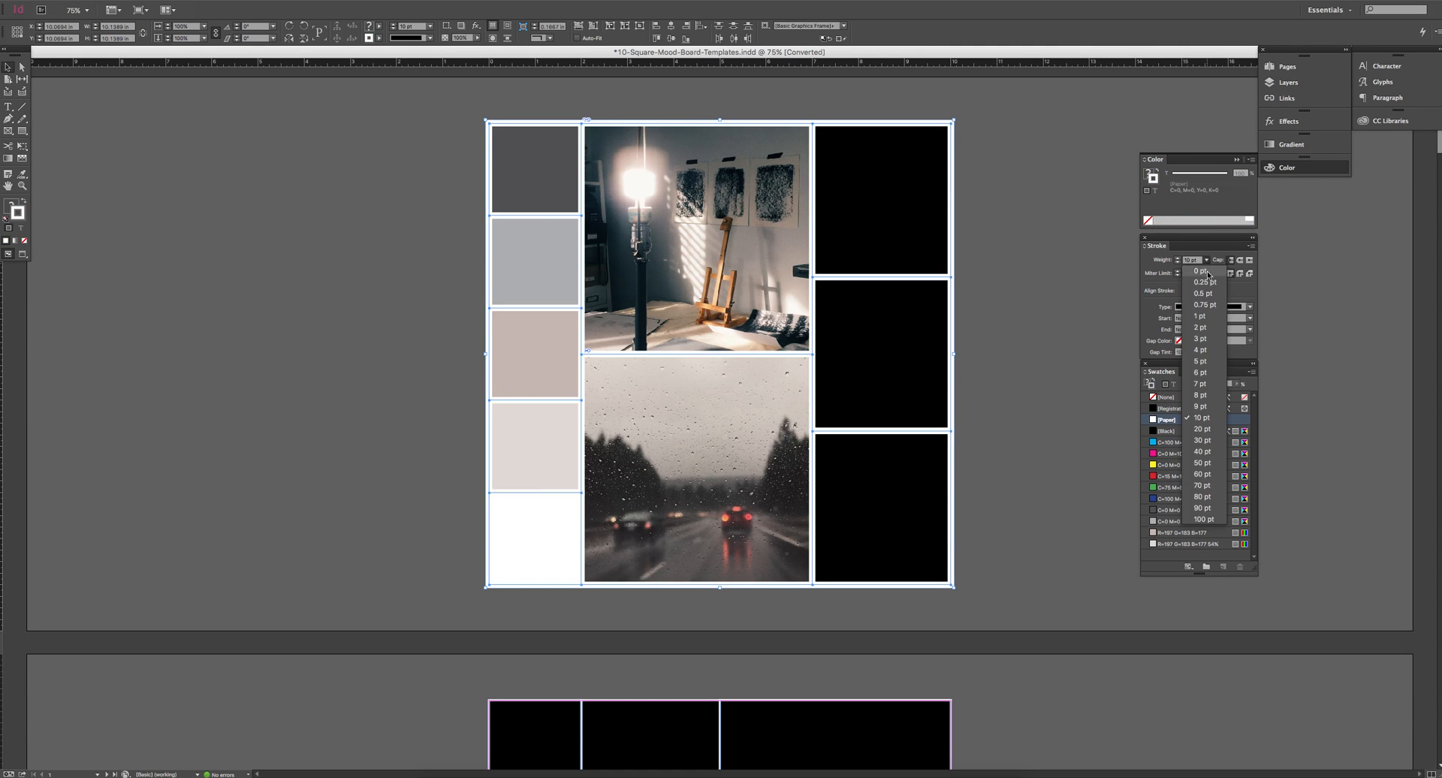
left_click(1201, 340)
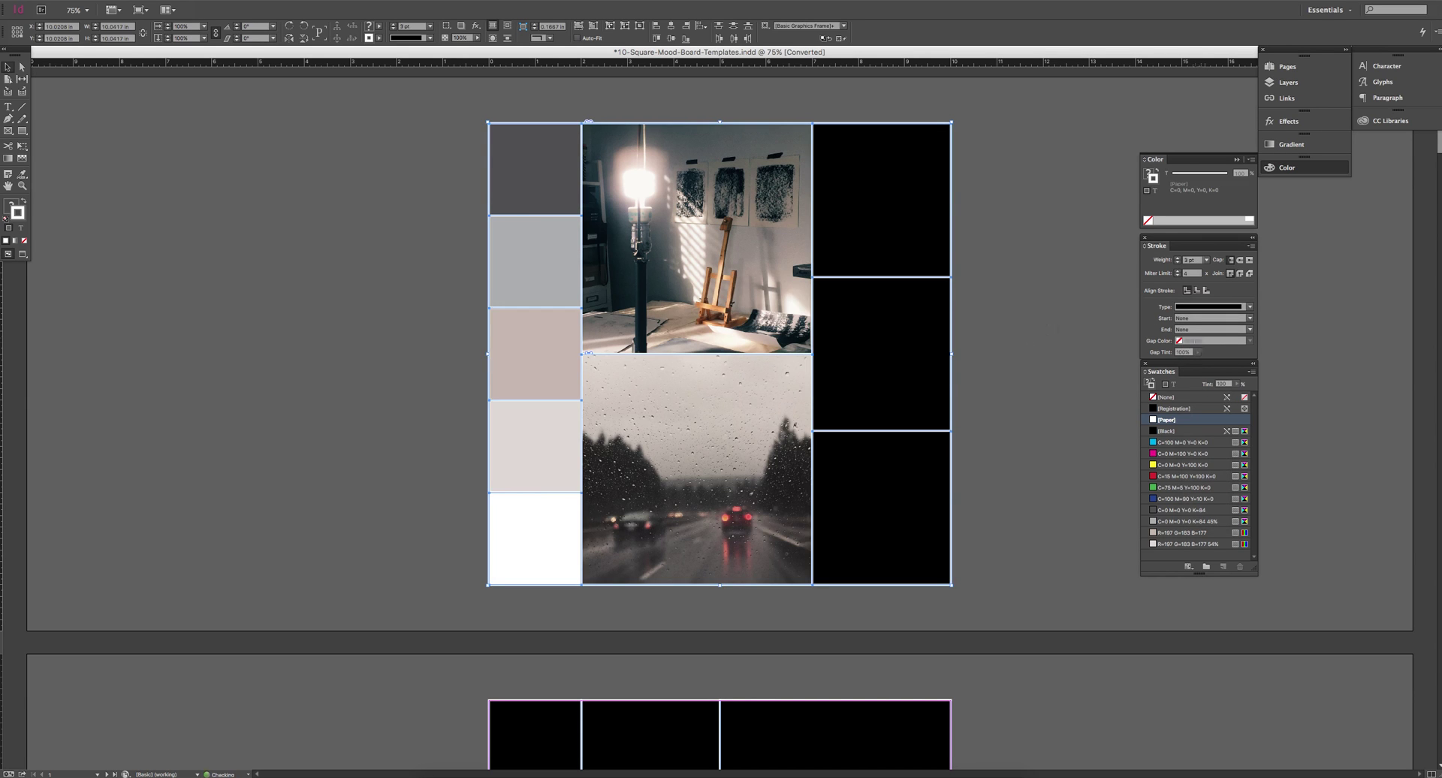
left_click(1047, 311)
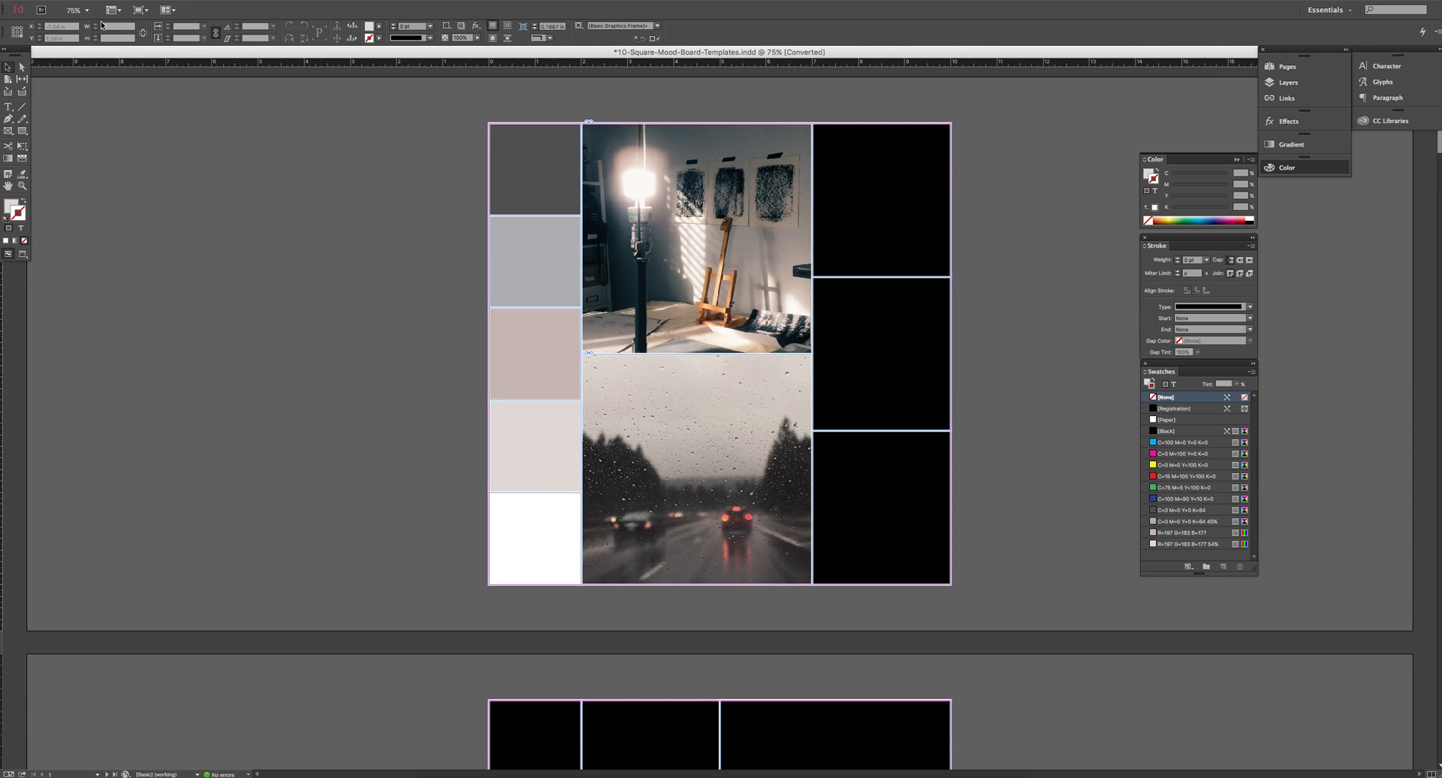
Step: Export to the Desktop in JPEG format as 10-Square-Mood-Board-Templates.jpg
left_click(74, 0)
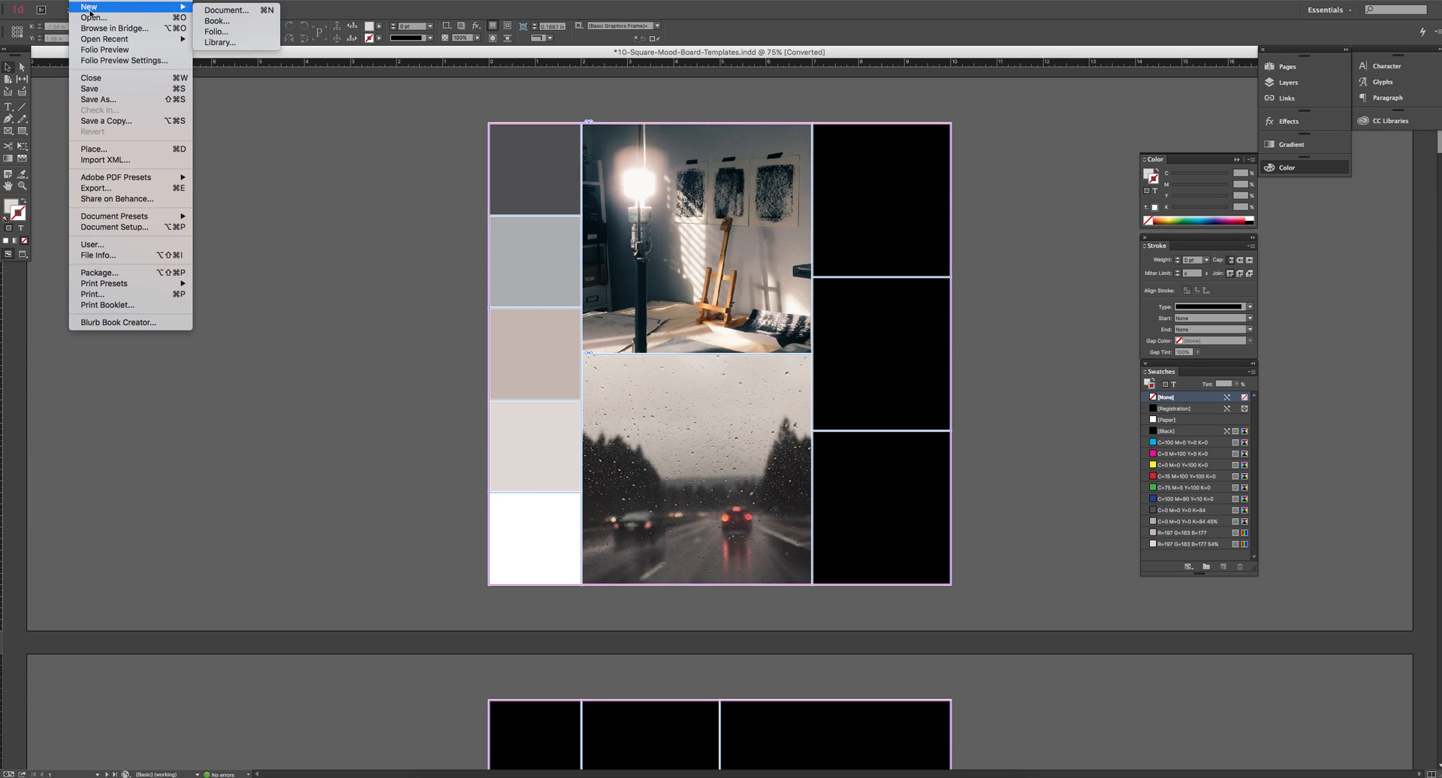
key("Escape")
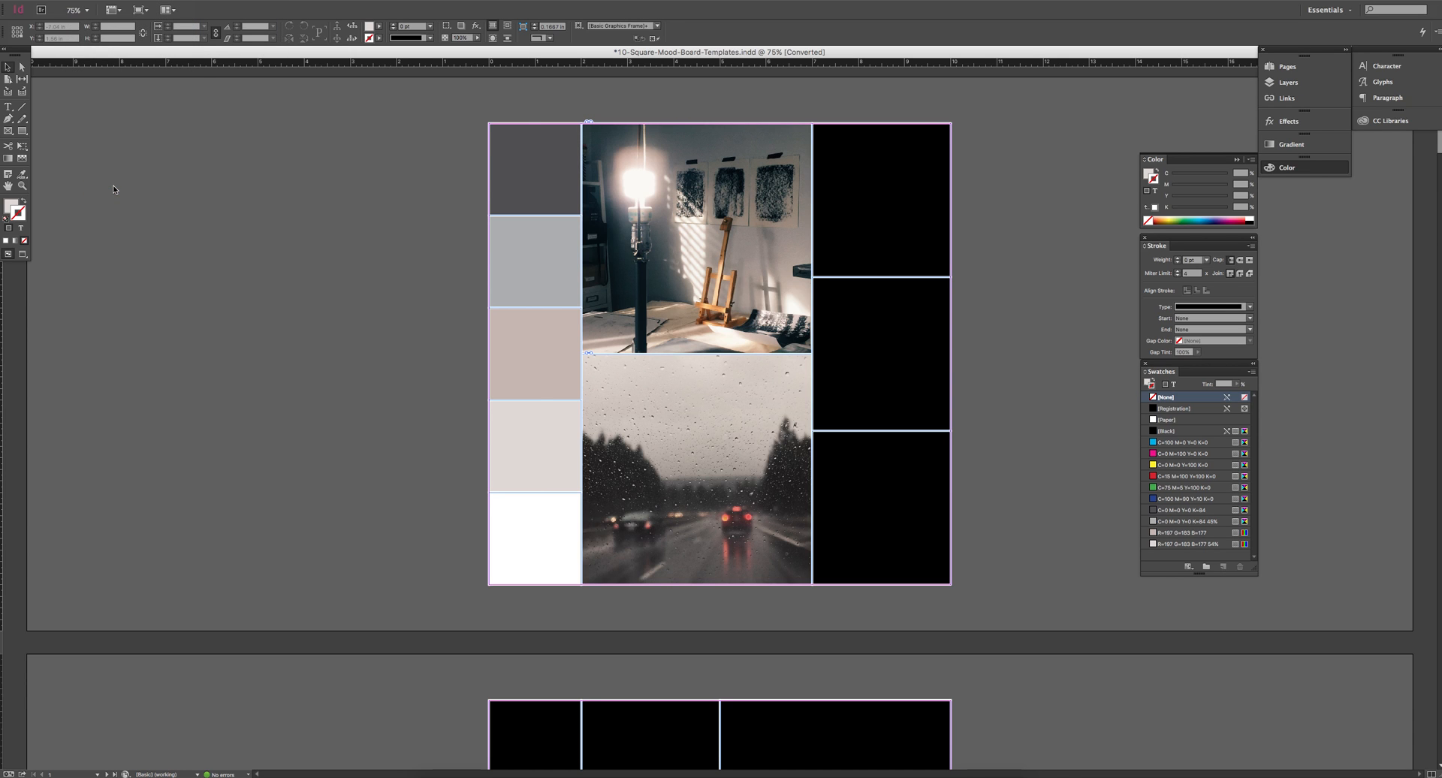
key("super+e")
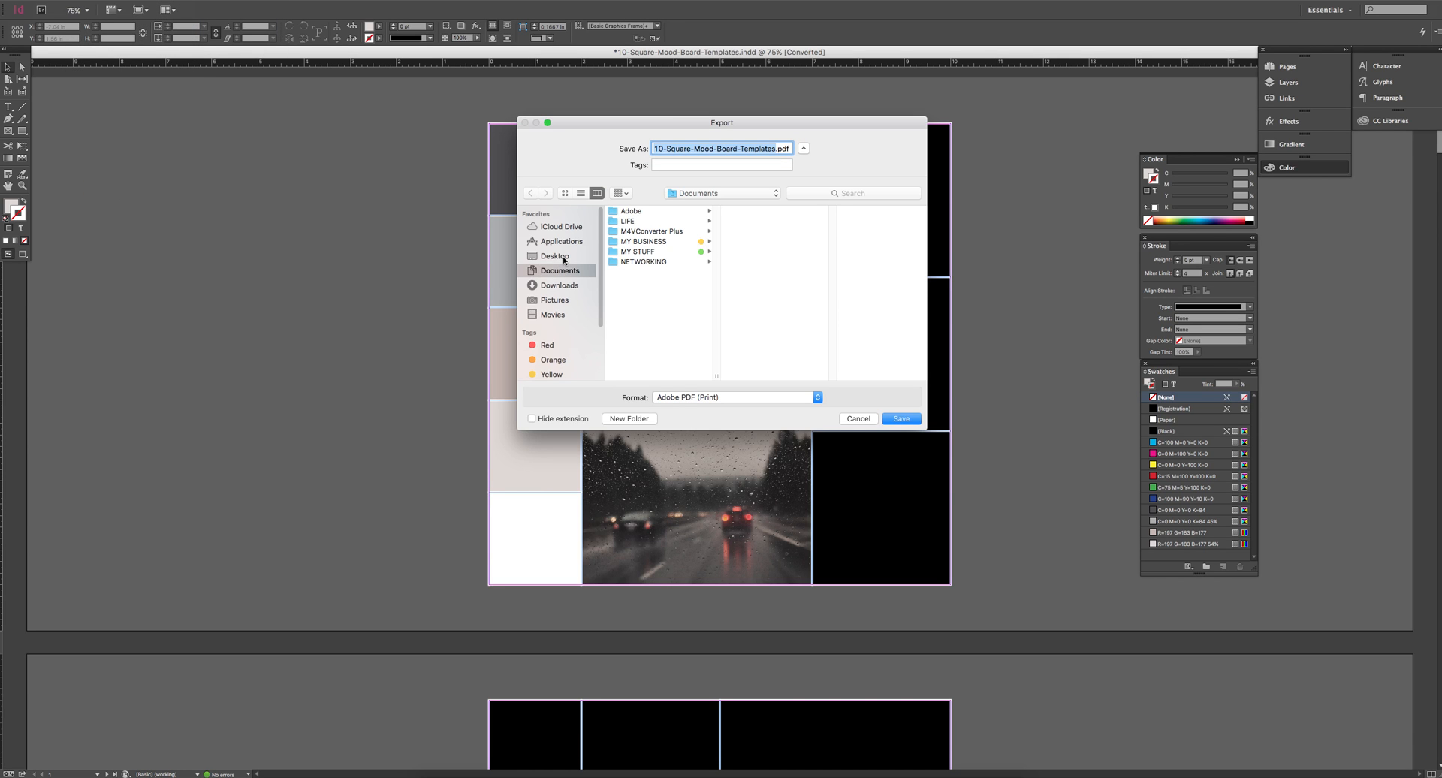
left_click(554, 256)
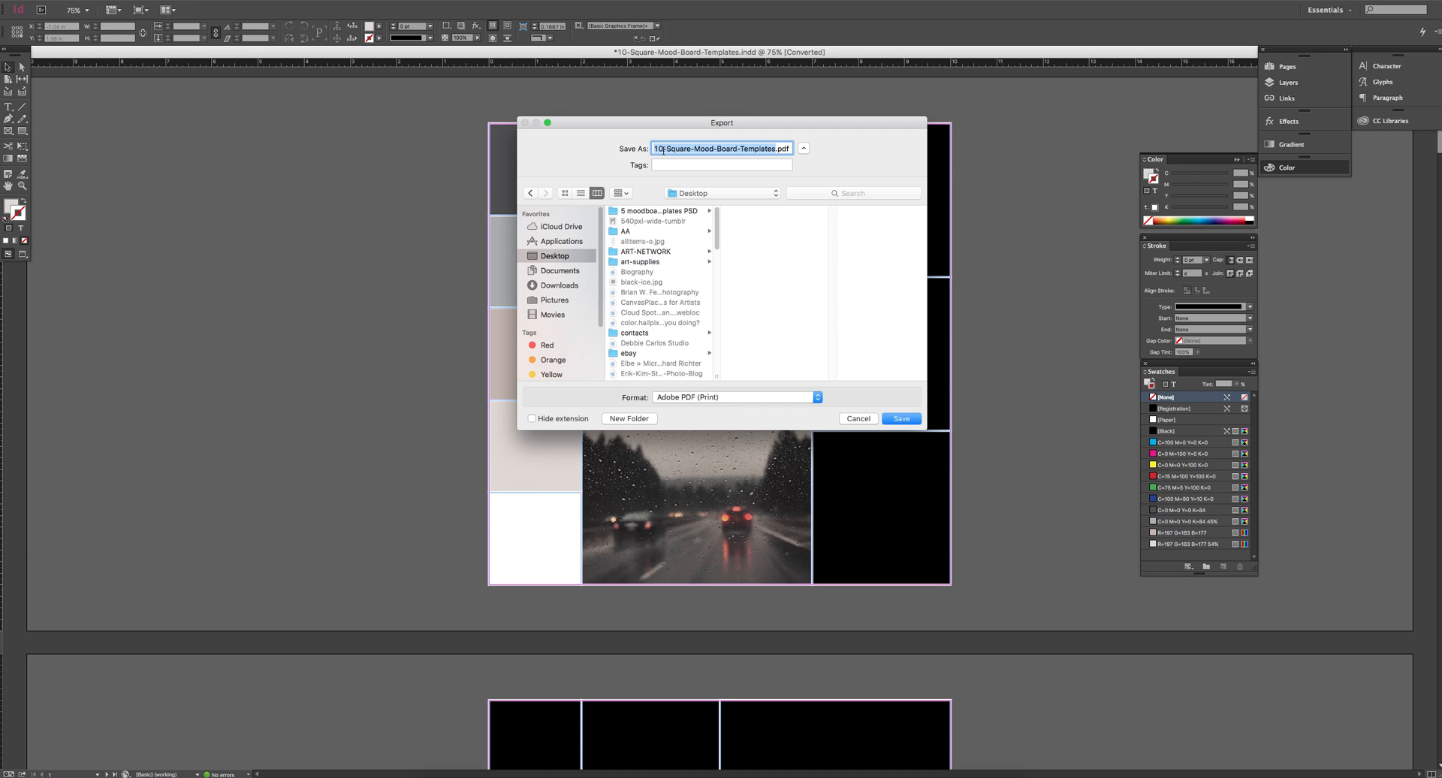
left_click(817, 398)
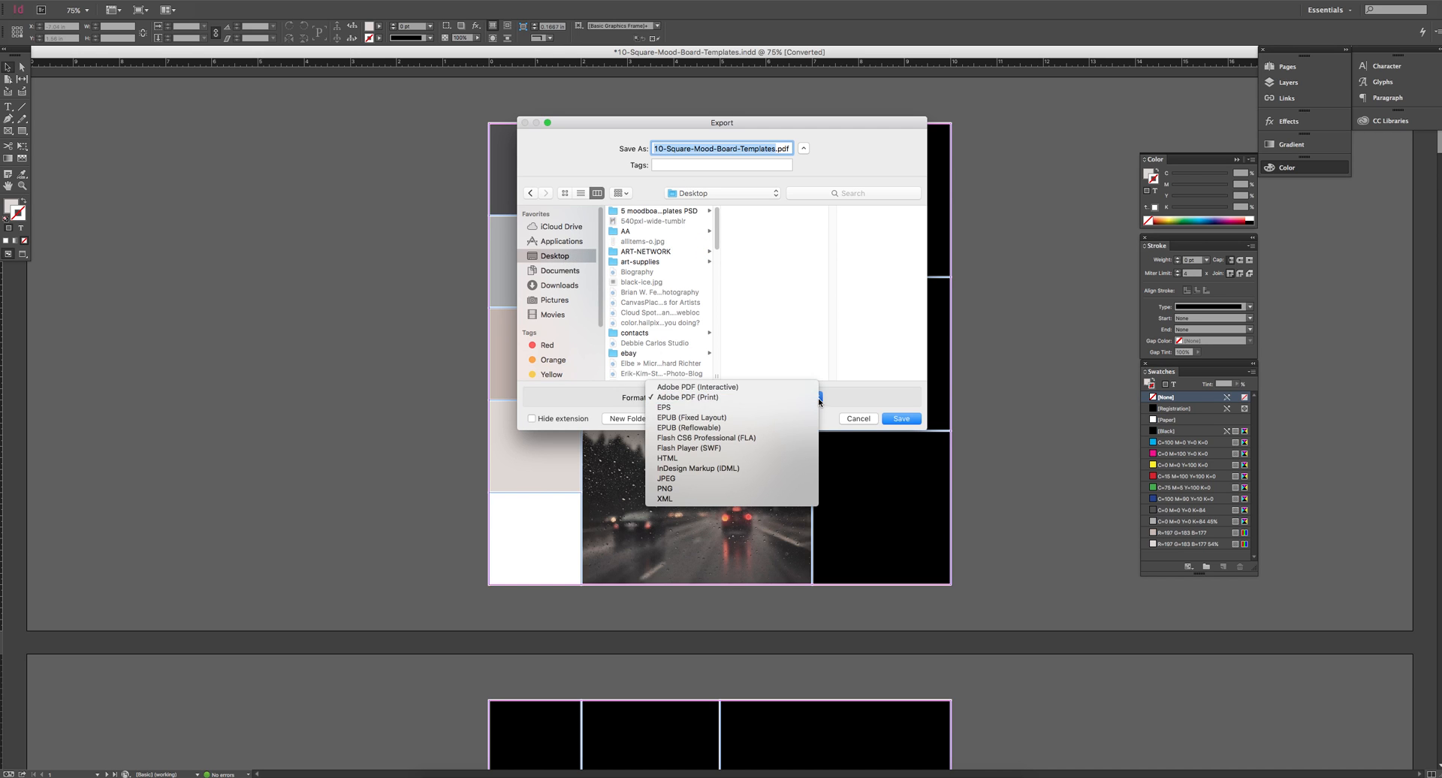
left_click(758, 479)
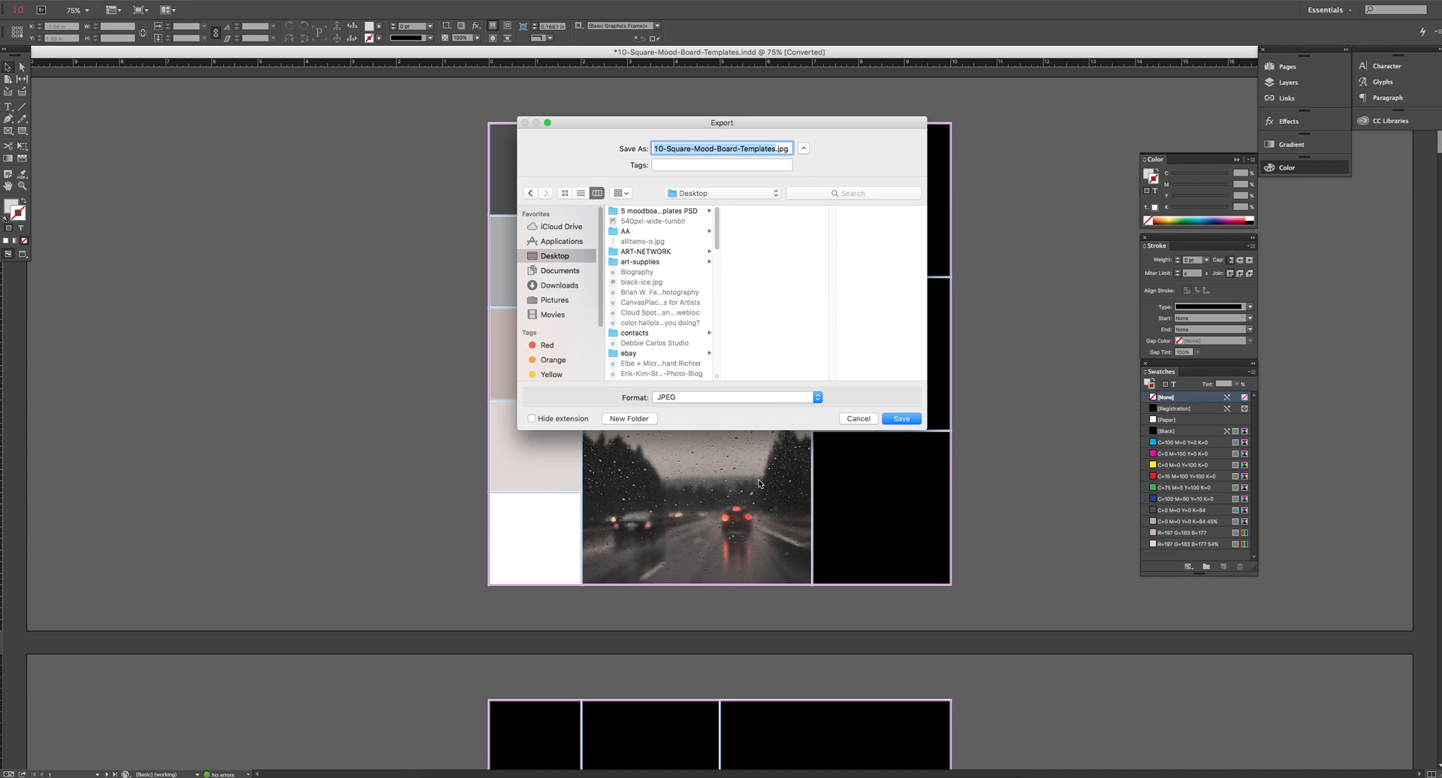
left_click(904, 418)
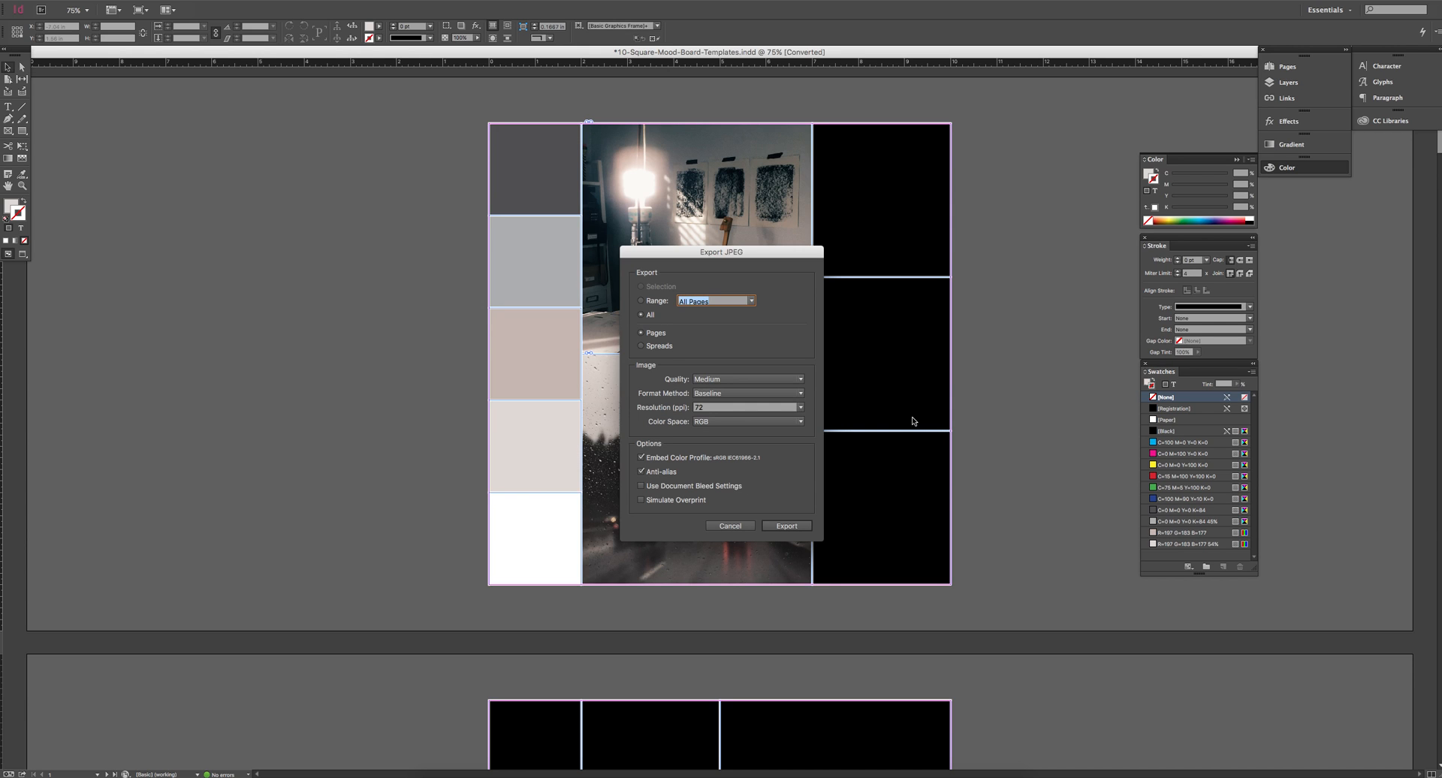
Step: Set the JPEG resolution to 72 ppi and export the mood board
left_click(799, 408)
left_click(710, 464)
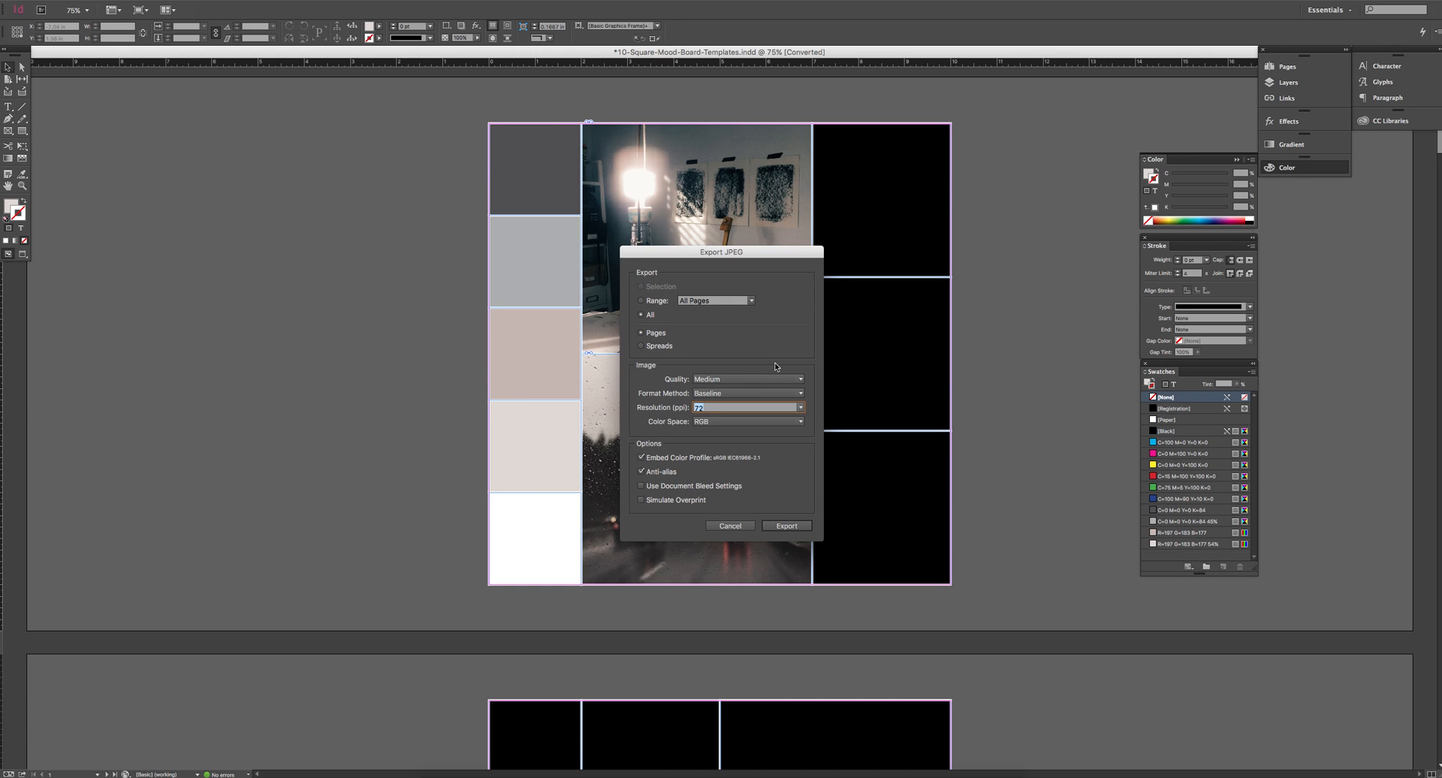
left_click(798, 527)
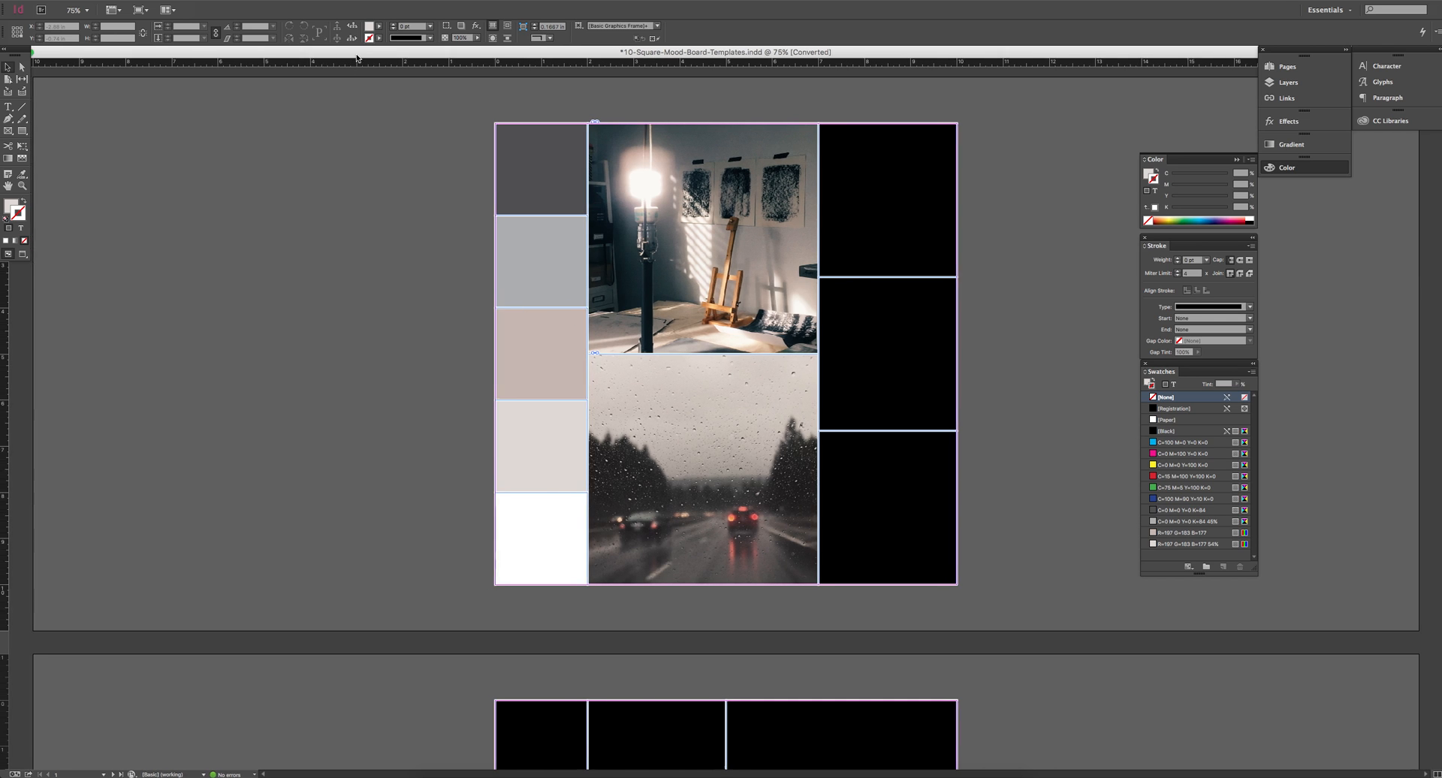
mouse_move(342, 53)
left_mouse_down()
mouse_move(379, 57)
mouse_move(336, 59)
left_mouse_up()
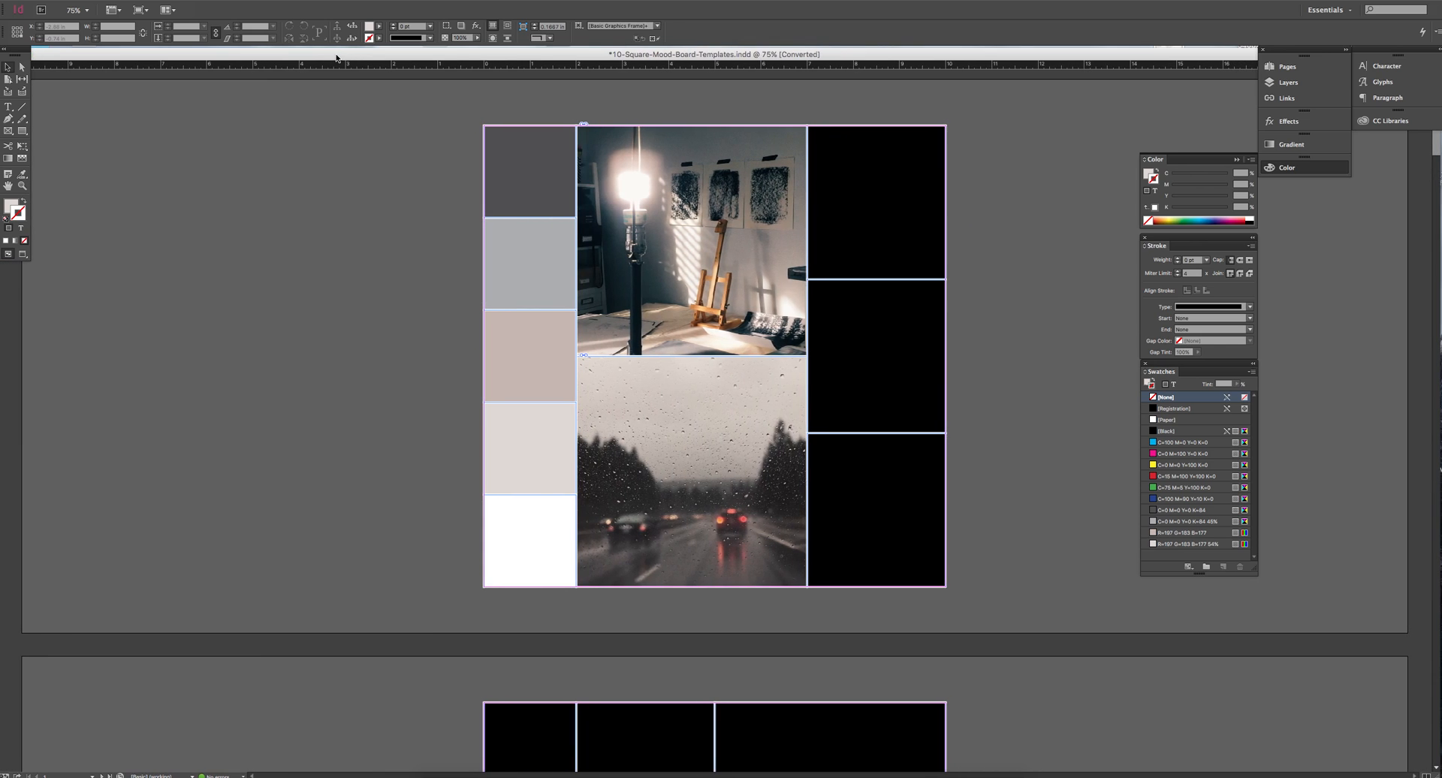